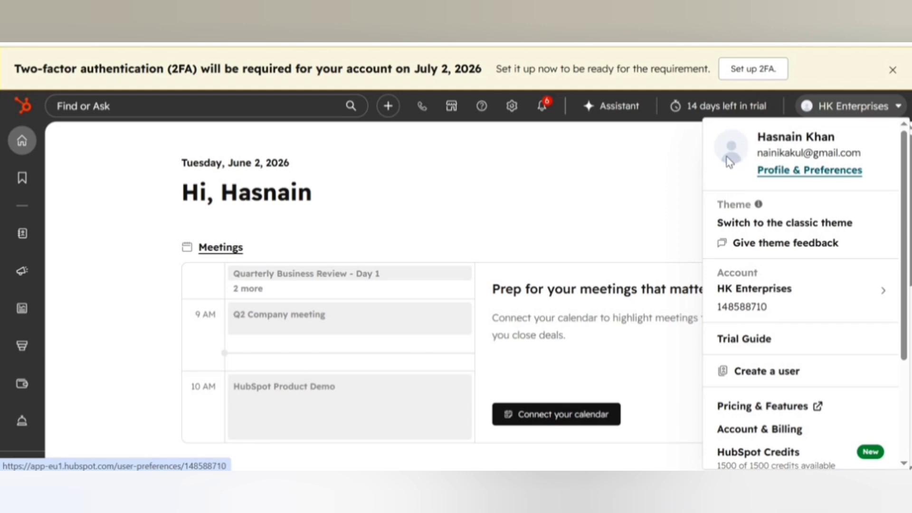
Open Profile & Preferences from the account menu and choose Upload image for the profile picture.
click(744, 166)
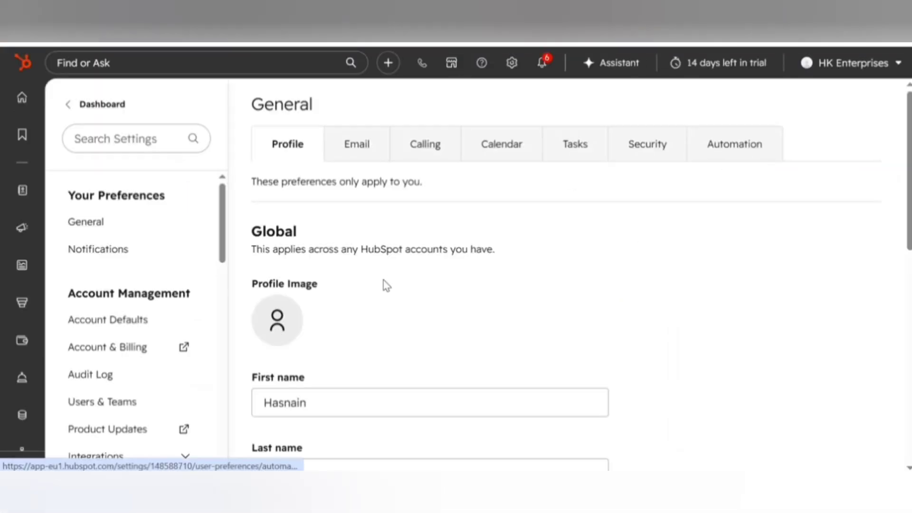
click(276, 325)
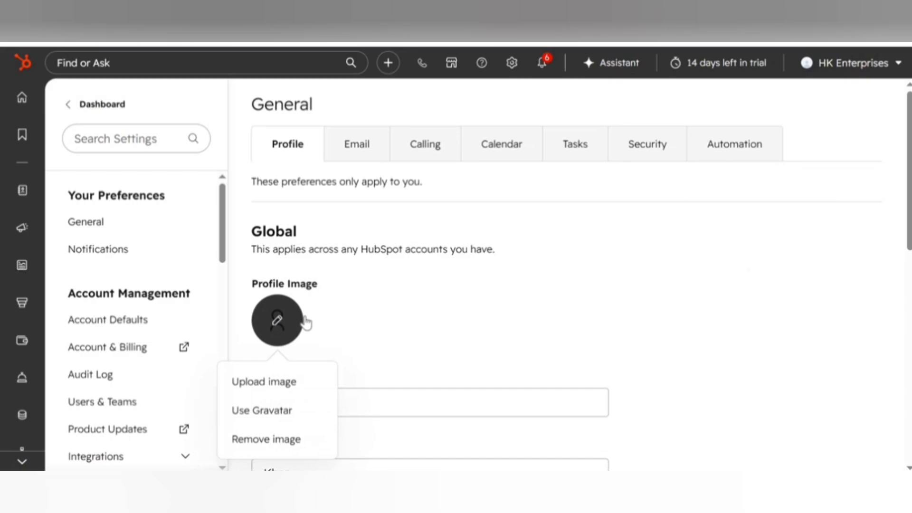
click(299, 380)
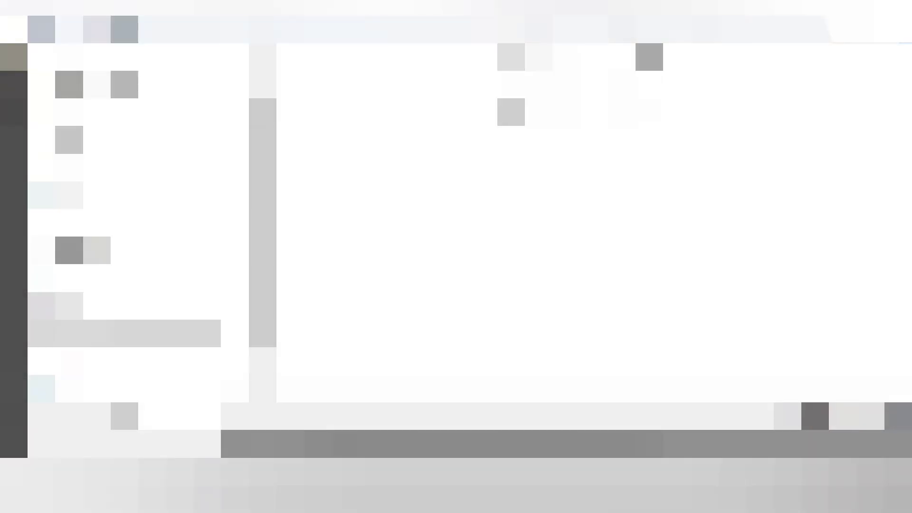
Look through a storage location's folders and image thumbnails for the photo, then back out.
click(95, 333)
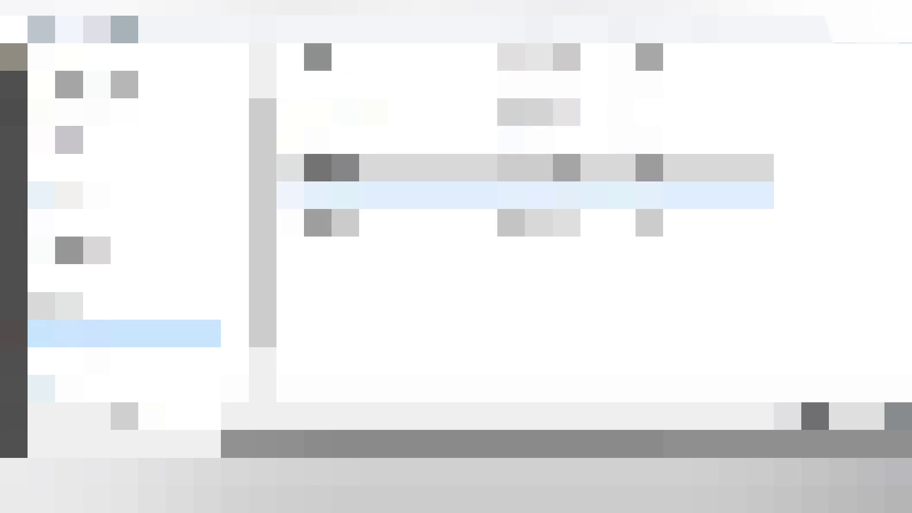
click(401, 168)
double_click(400, 168)
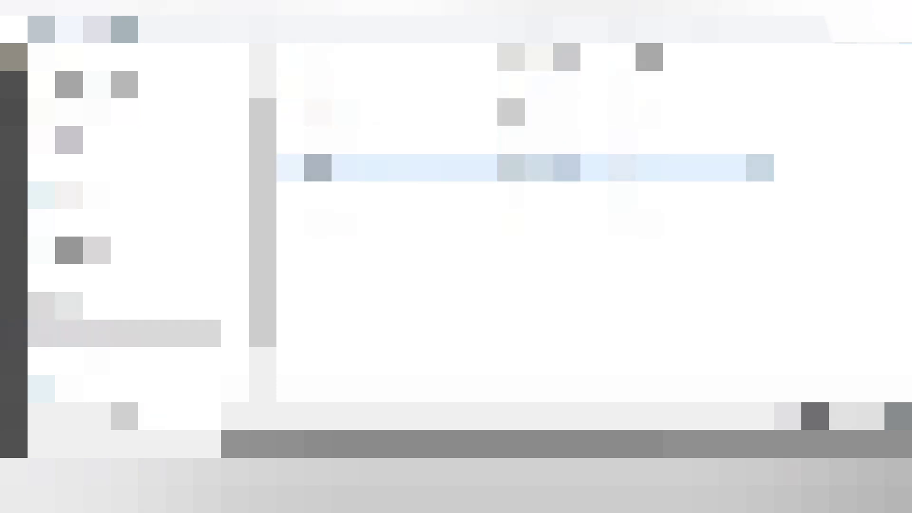
double_click(400, 112)
scroll(452, 214, down, 5)
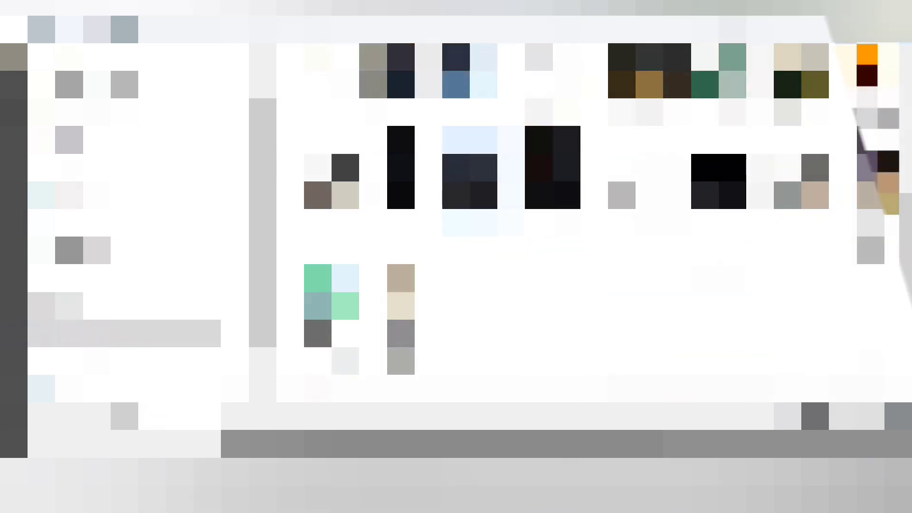
scroll(455, 273, up, 5)
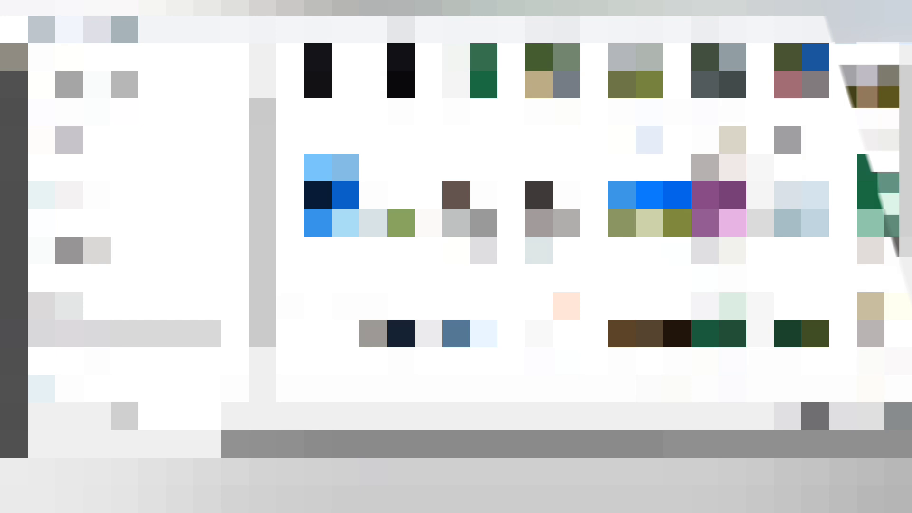
key(alt+Left)
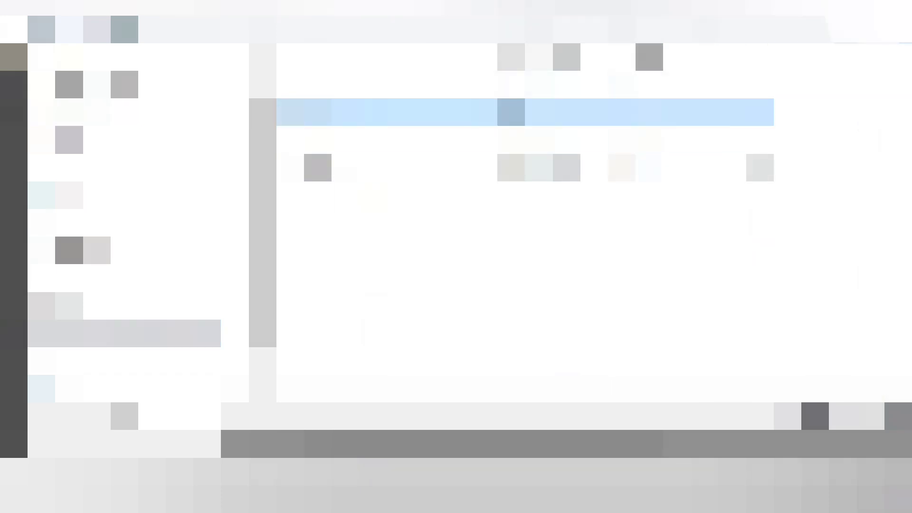
key(alt+Left)
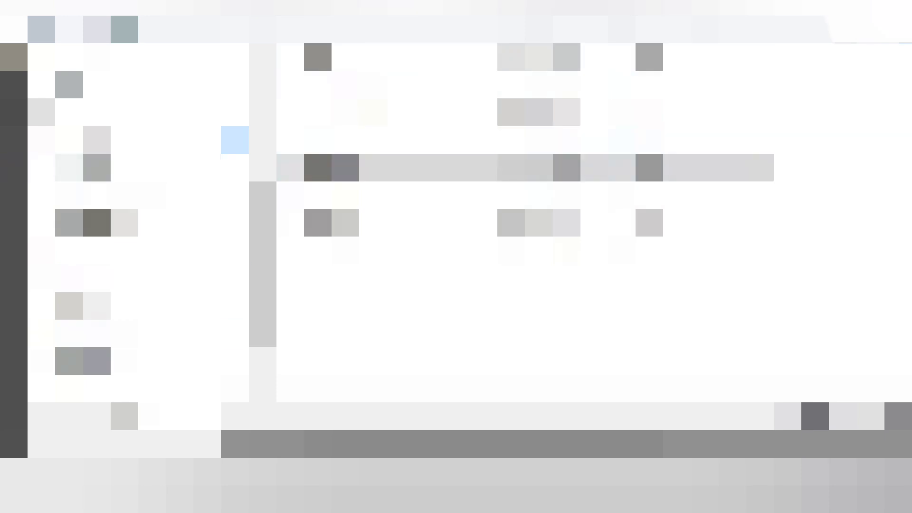
Expand the folder tree and go to the folder holding the profile photo.
click(47, 266)
click(91, 350)
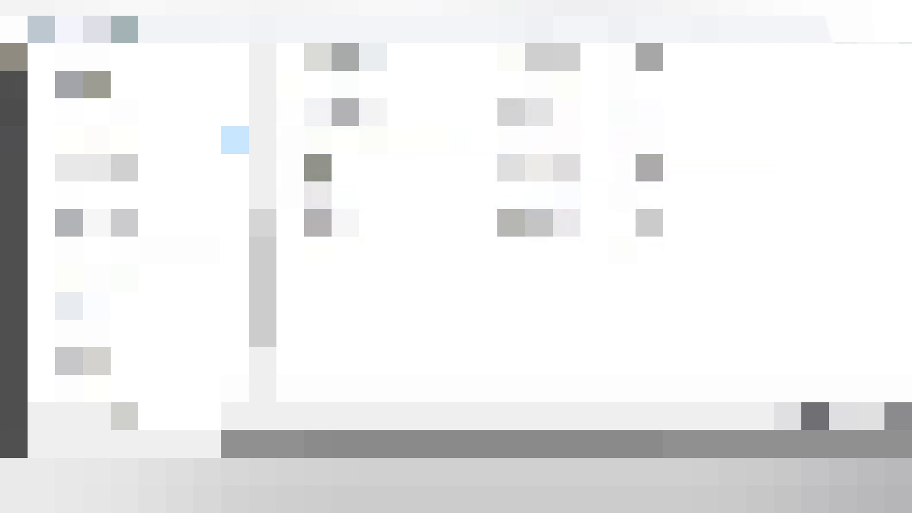
scroll(190, 278, down, 1)
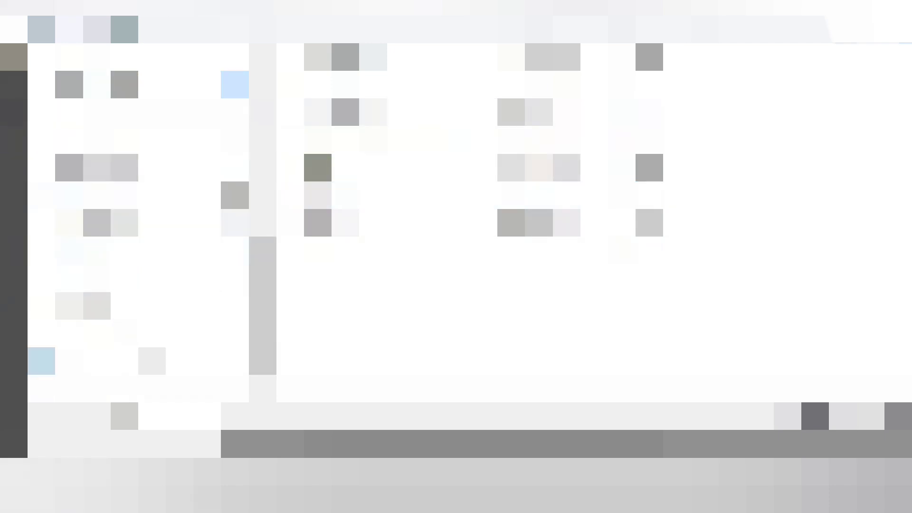
click(138, 334)
click(137, 359)
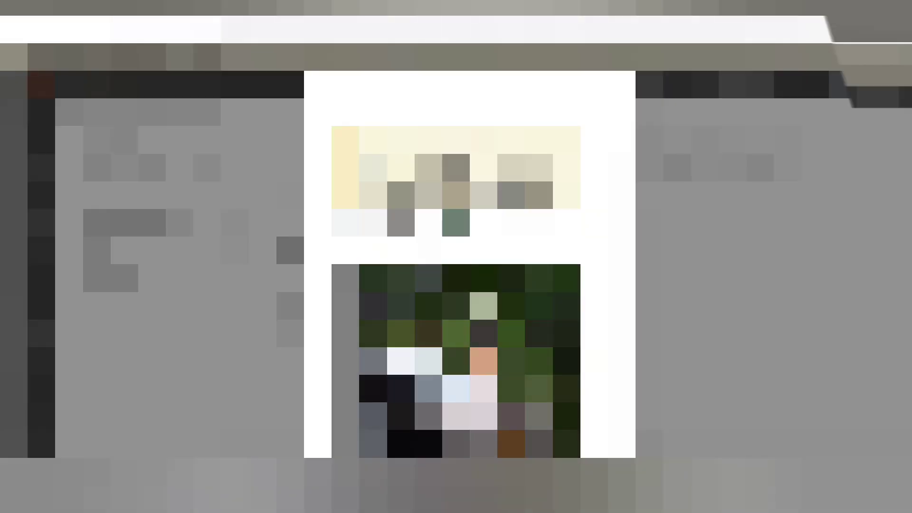
Save the cropped photo as the profile image and reload the page to see it applied.
scroll(460, 308, down, 2)
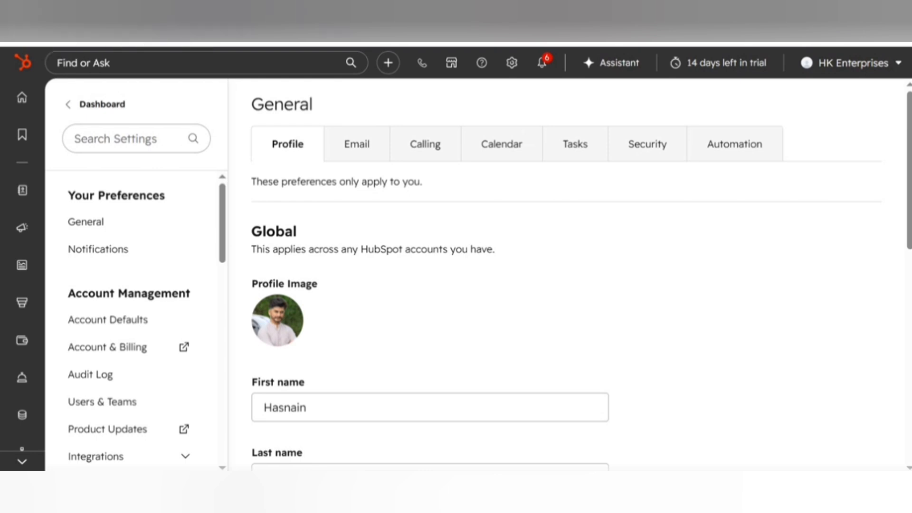
key(ctrl+l)
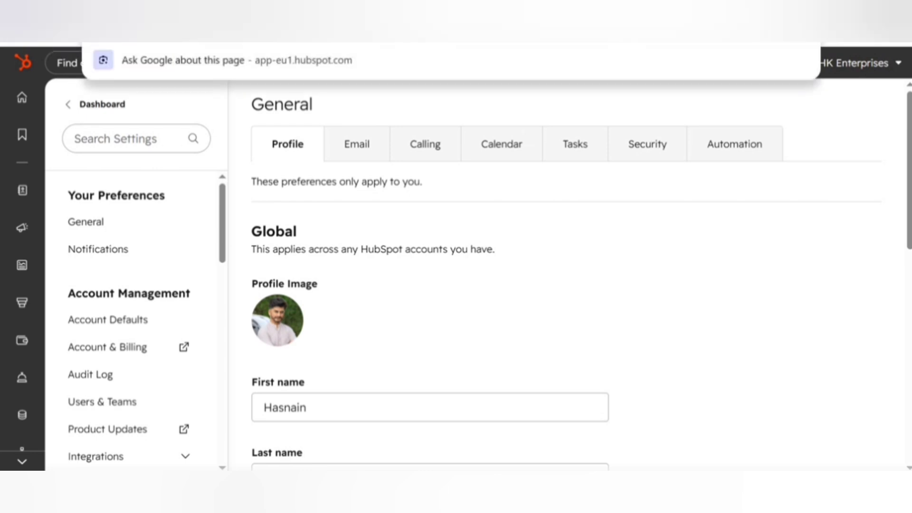
key(Escape)
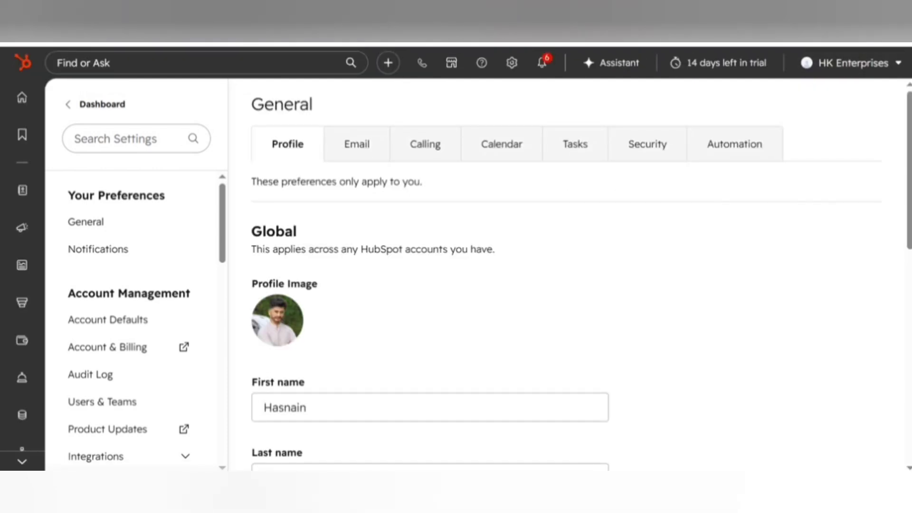
click(893, 74)
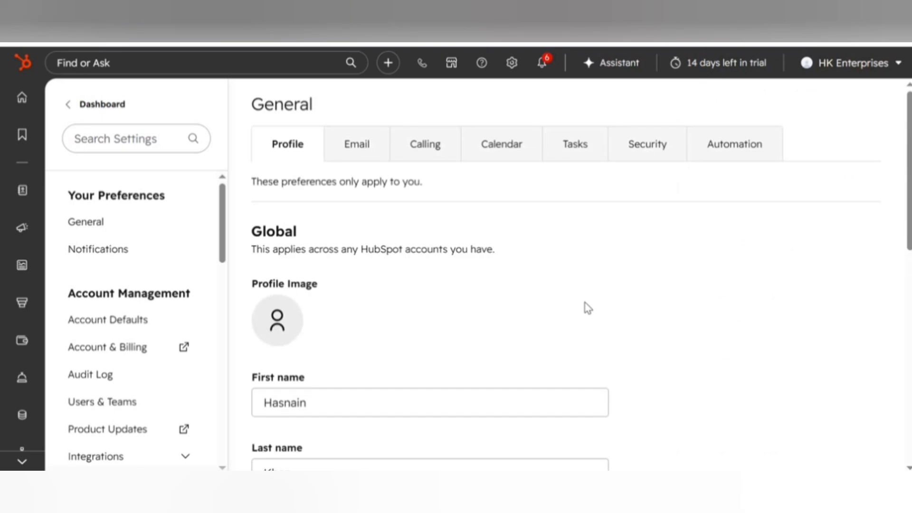
Set the Default Landing Page under Defaults to Home and save.
scroll(587, 313, down, 10)
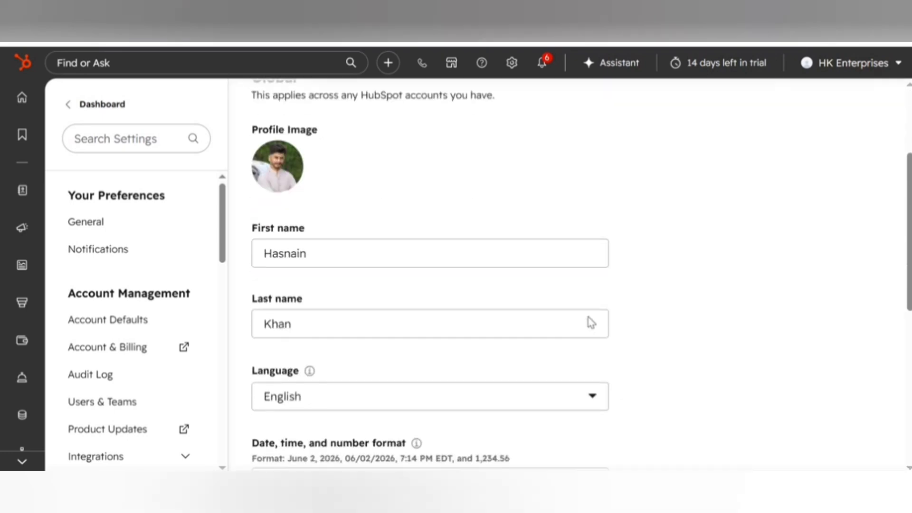
scroll(411, 285, down, 3)
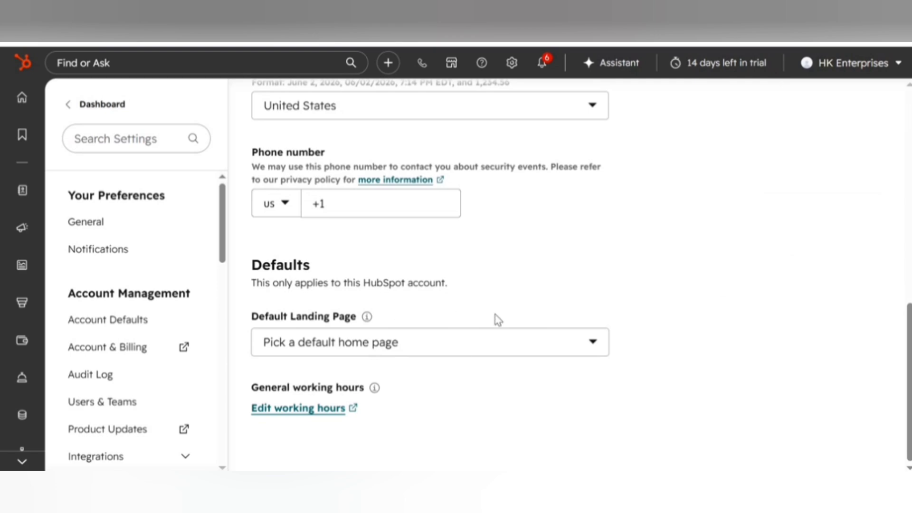
scroll(497, 320, up, 12)
scroll(490, 332, down, 12)
click(426, 357)
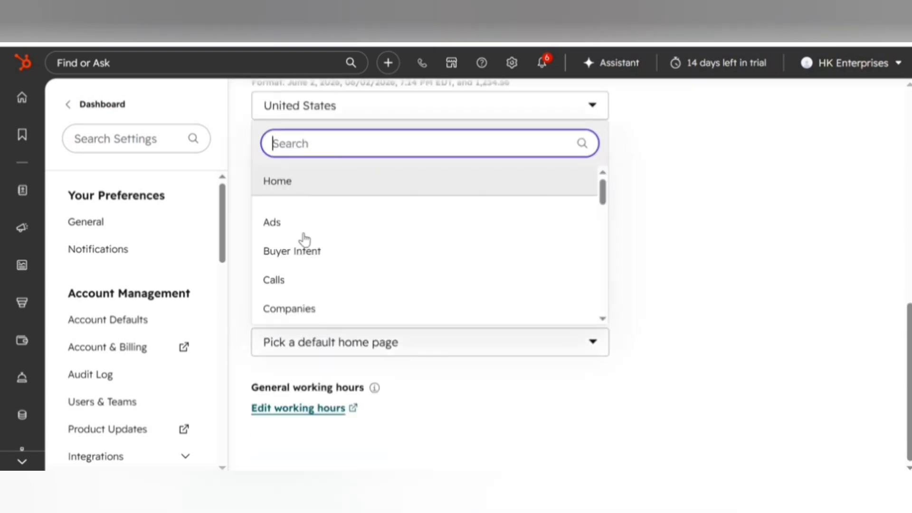
click(312, 190)
scroll(694, 321, up, 10)
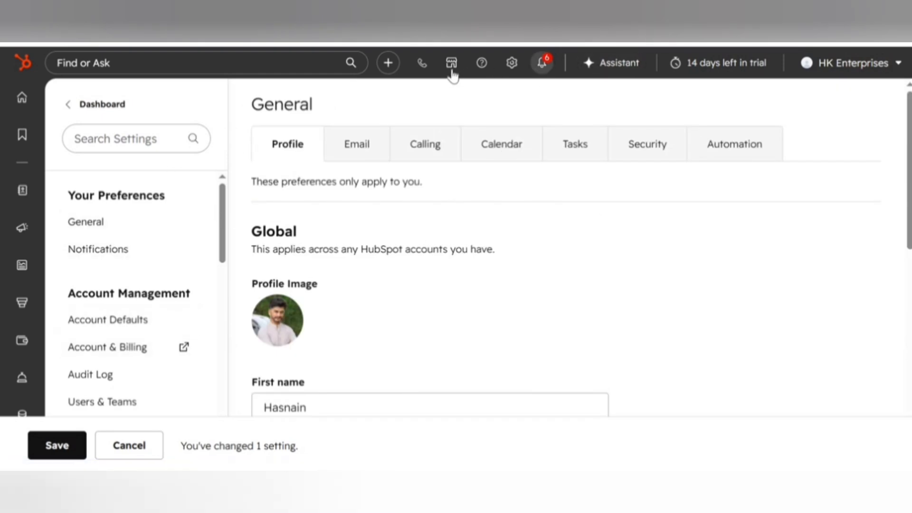
click(511, 64)
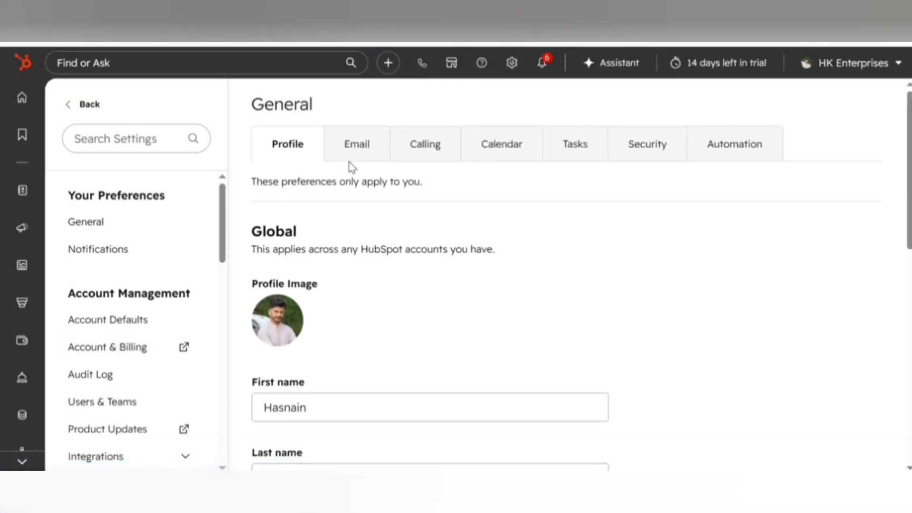
Go to Email preferences and begin connecting a personal email inbox.
click(351, 144)
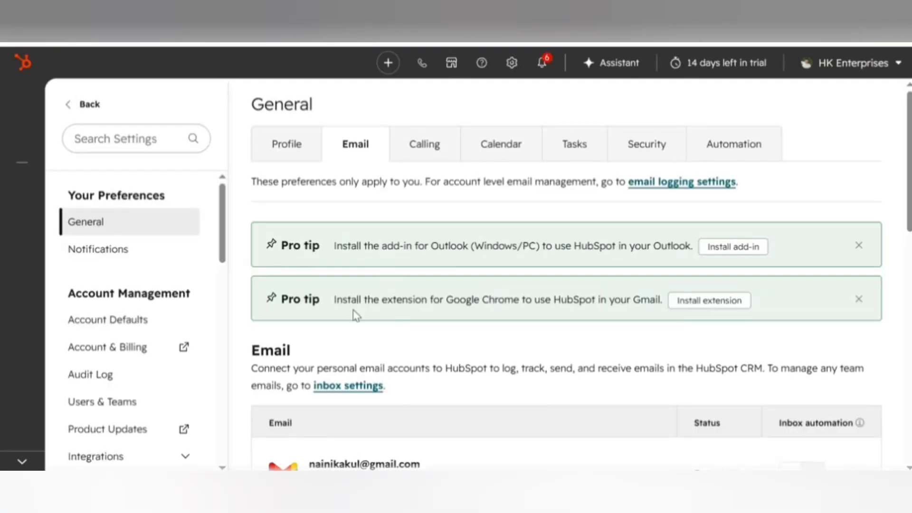
scroll(354, 310, down, 5)
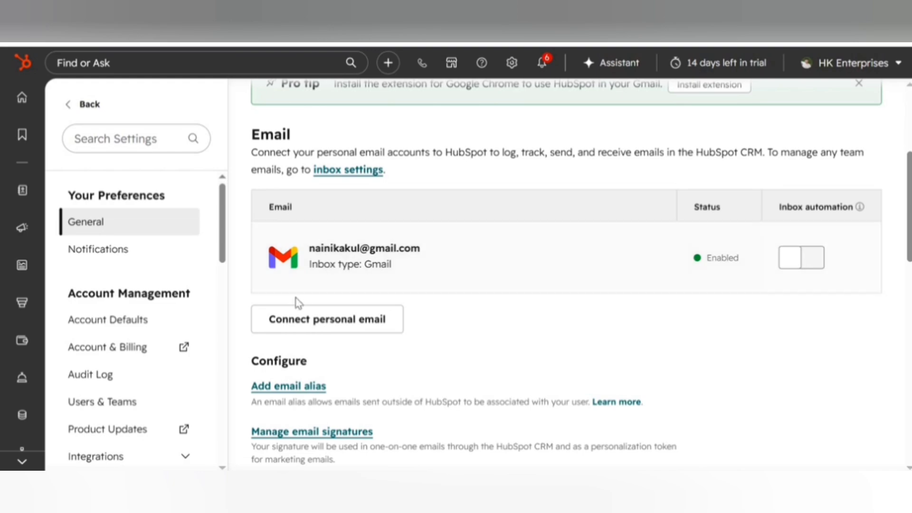
click(359, 328)
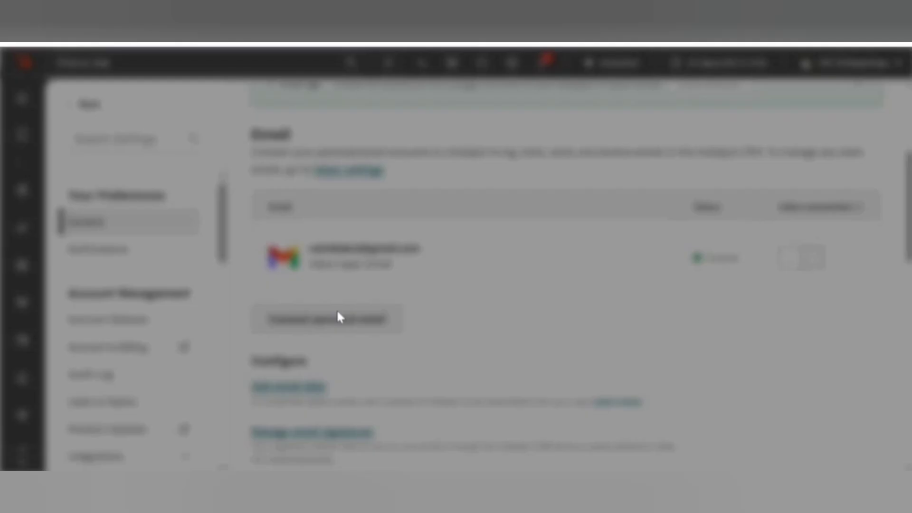
click(312, 397)
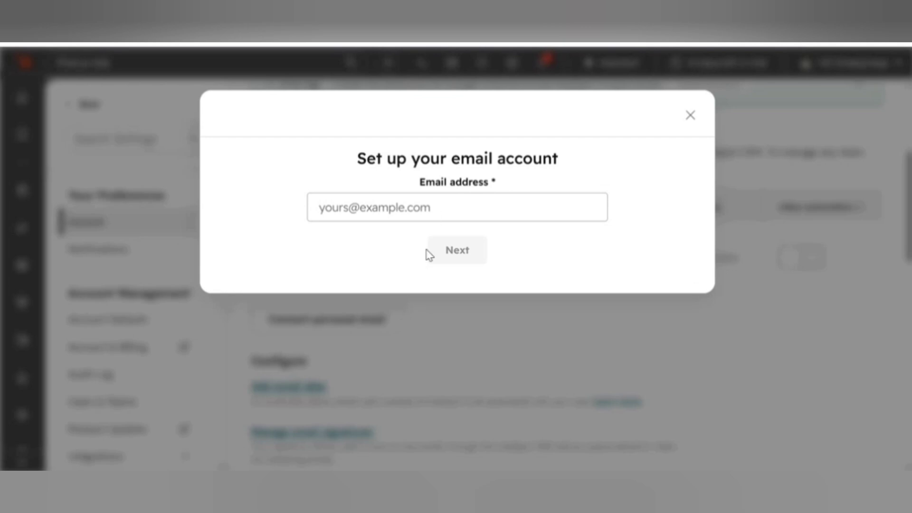
Fill in the Gmail address, correct the stray dot, and continue to the next setup step.
click(440, 206)
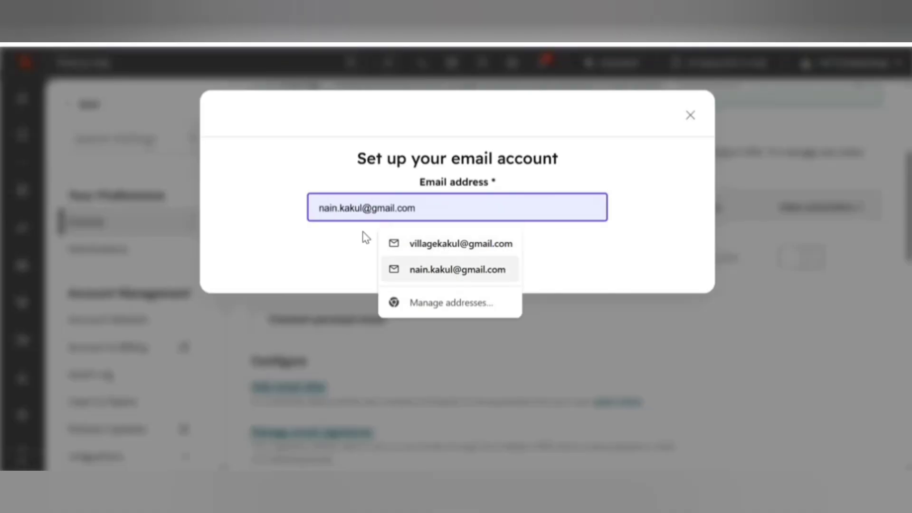
click(449, 269)
click(342, 208)
key(Escape)
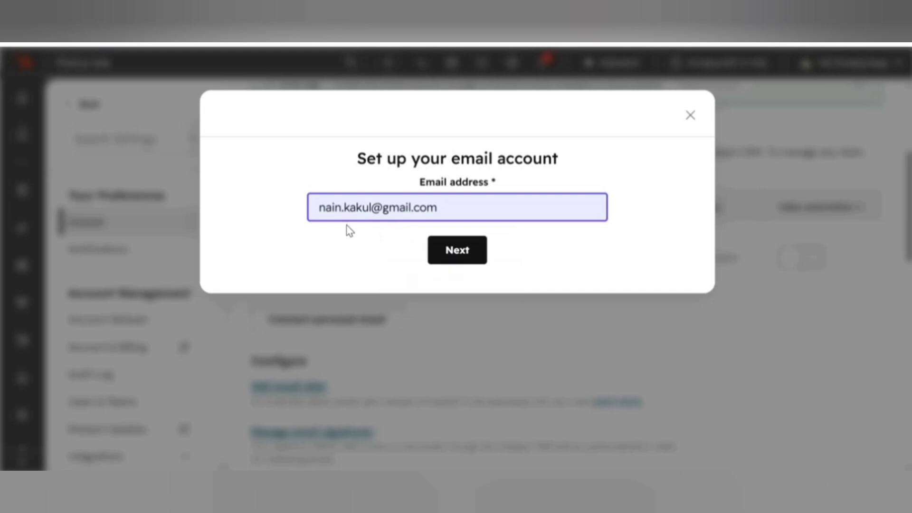
text(i)
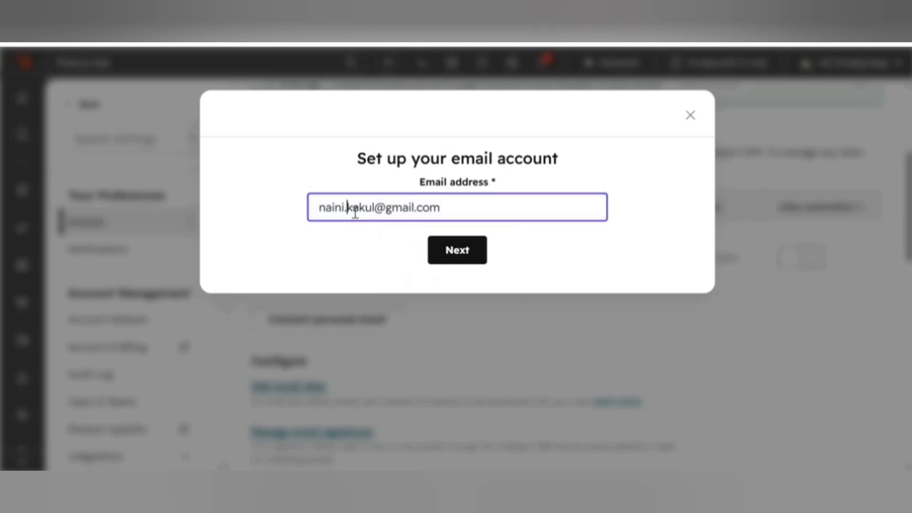
key(Delete)
click(441, 254)
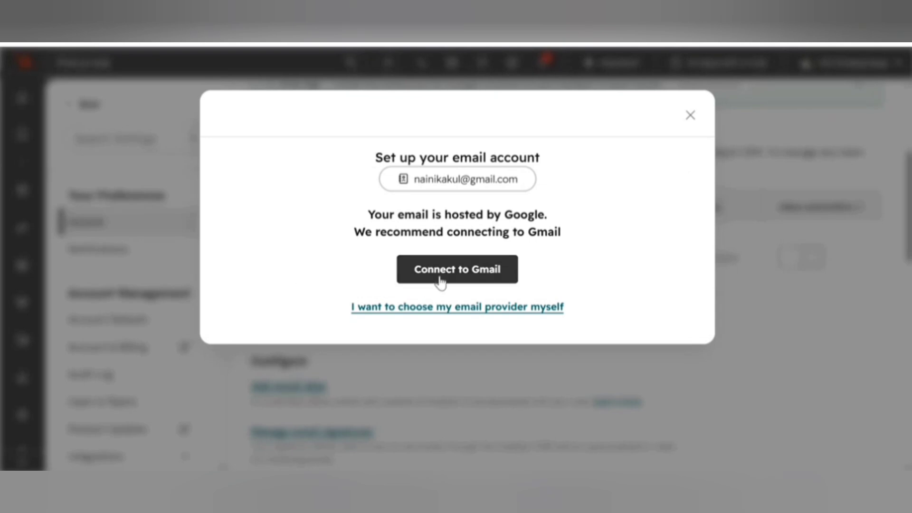
Choose Connect to Gmail and accept the connection terms.
click(440, 282)
scroll(370, 308, down, 2)
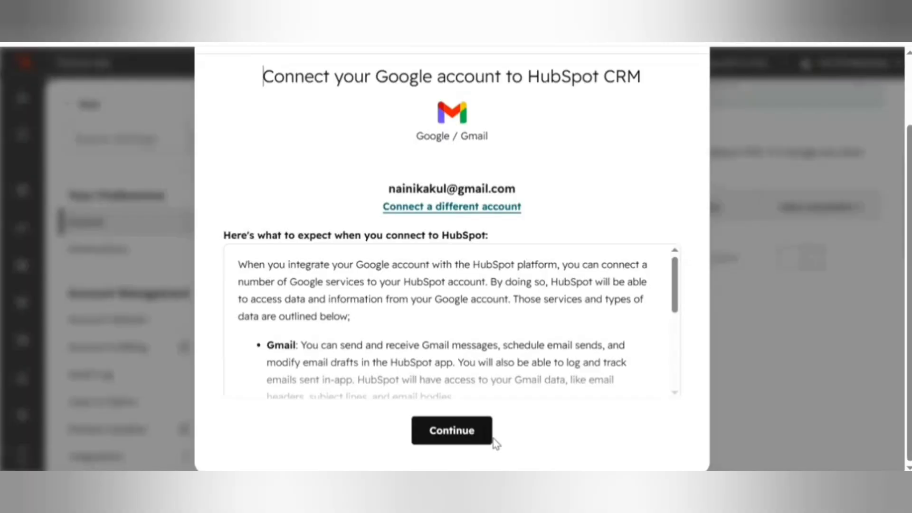
click(468, 437)
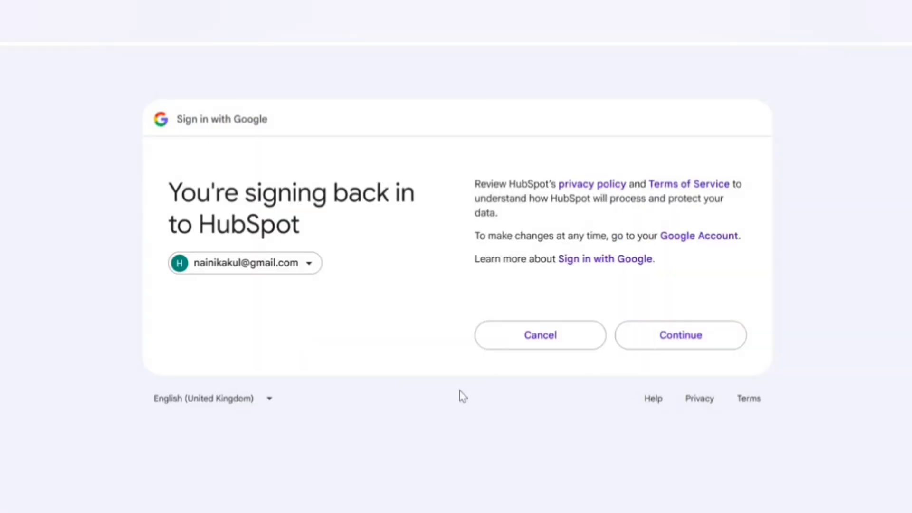
Confirm signing back in to HubSpot on Google's sign-in page.
click(677, 331)
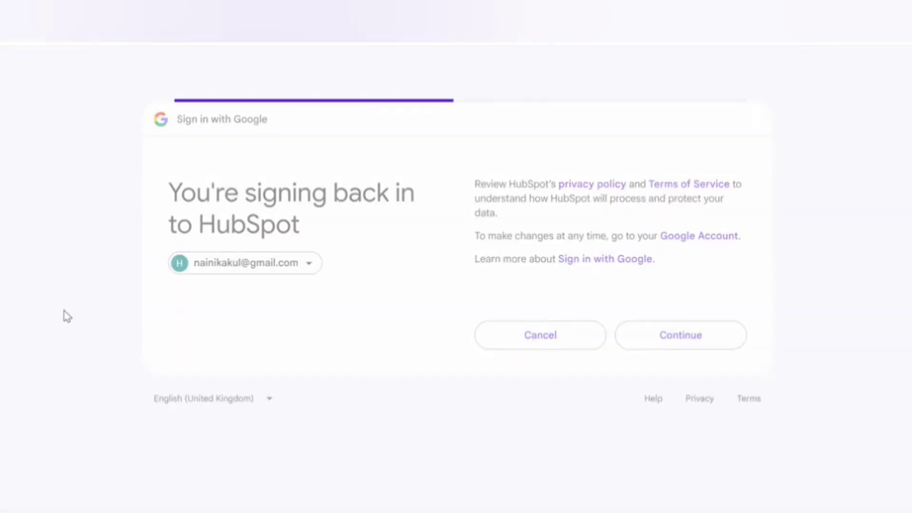
click(651, 436)
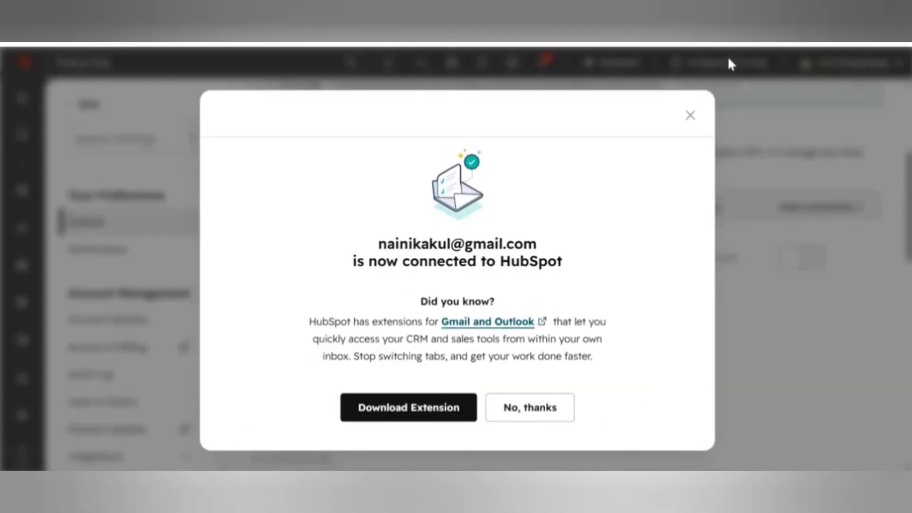
Close the 'now connected' dialog with No, thanks, declining the extension.
click(522, 406)
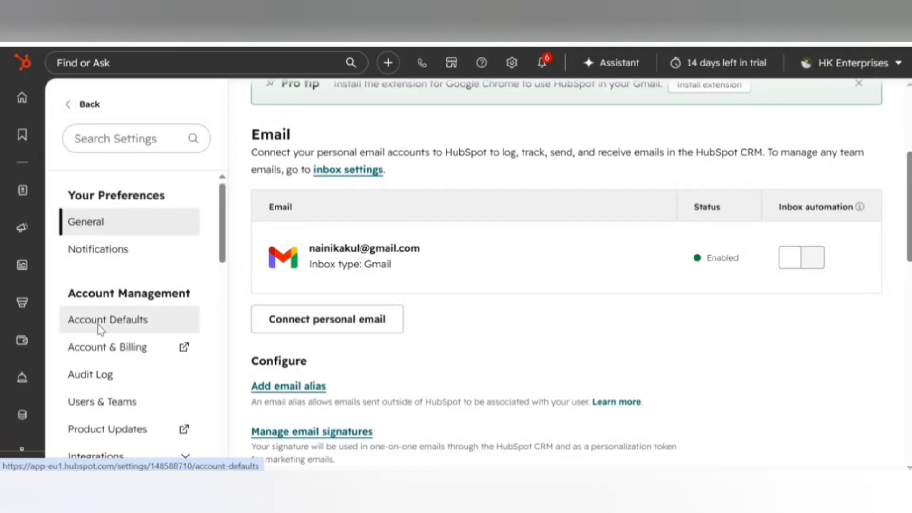
Open Account Defaults and review the Fiscal year options without changing them.
click(111, 326)
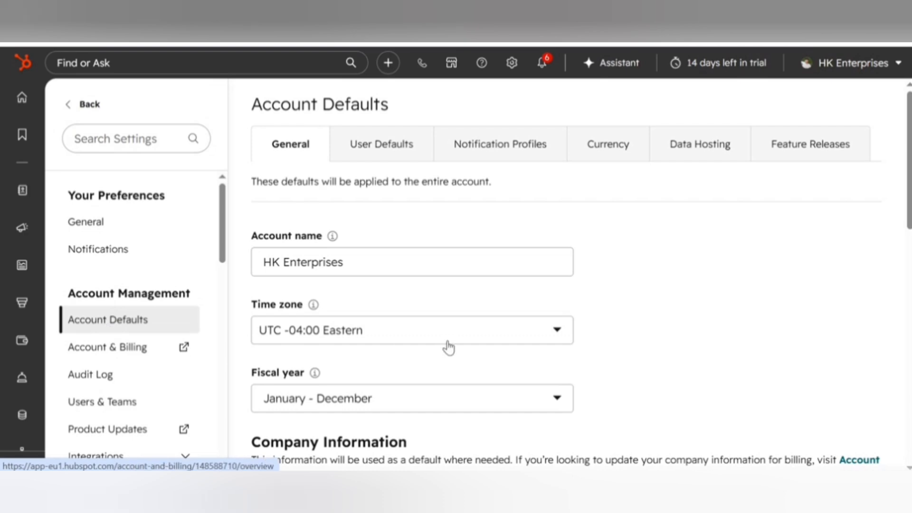
scroll(409, 354, down, 3)
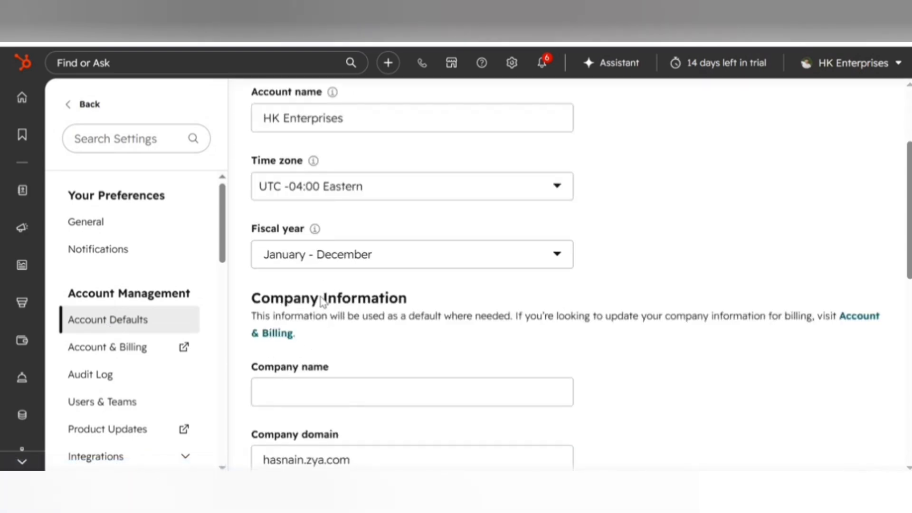
scroll(319, 333, down, 2)
scroll(320, 334, down, 3)
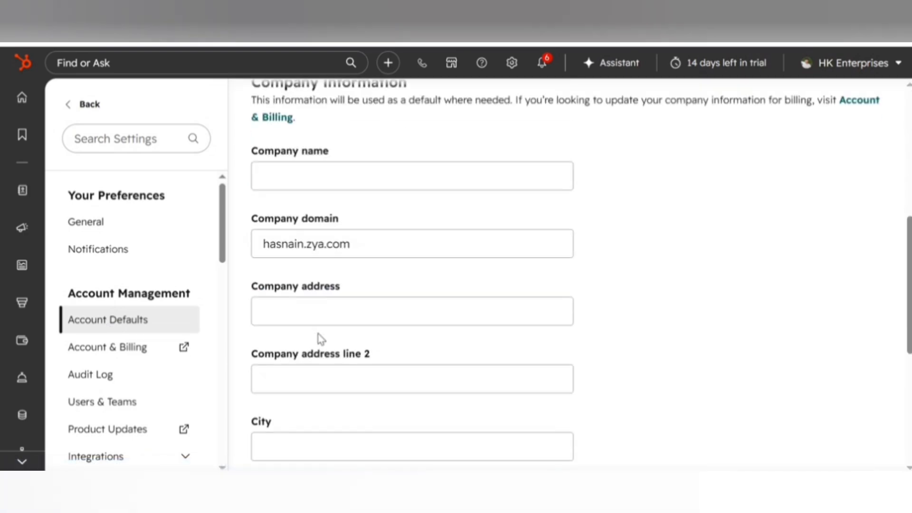
scroll(319, 338, up, 3)
click(379, 183)
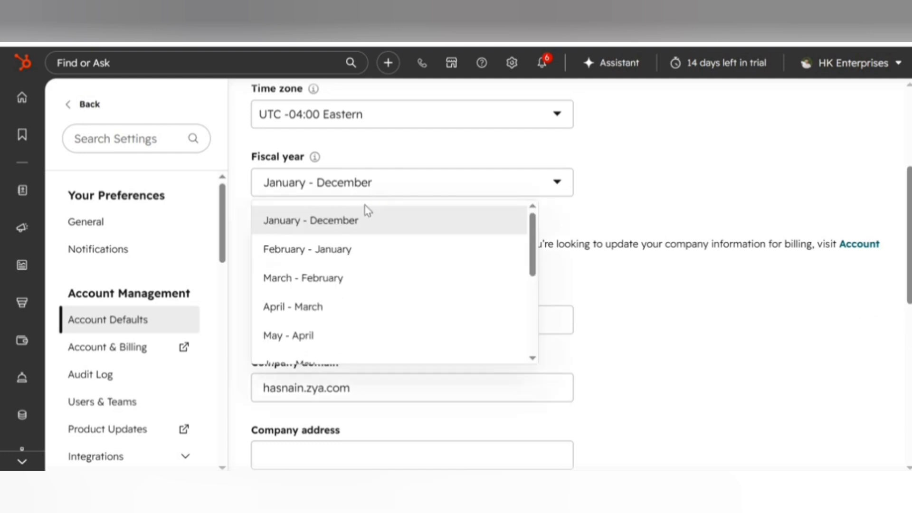
click(530, 281)
scroll(410, 304, down, 2)
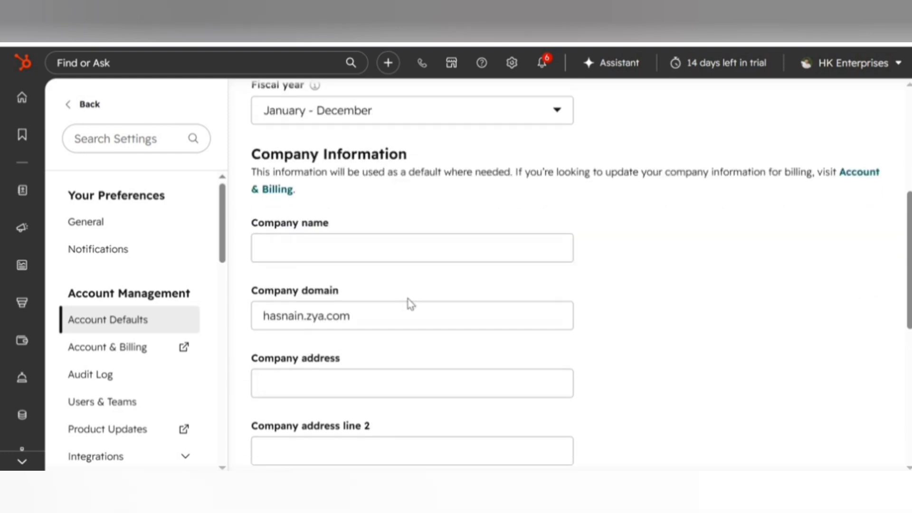
Select and copy the Company domain value.
click(366, 318)
drag(367, 317, 260, 316)
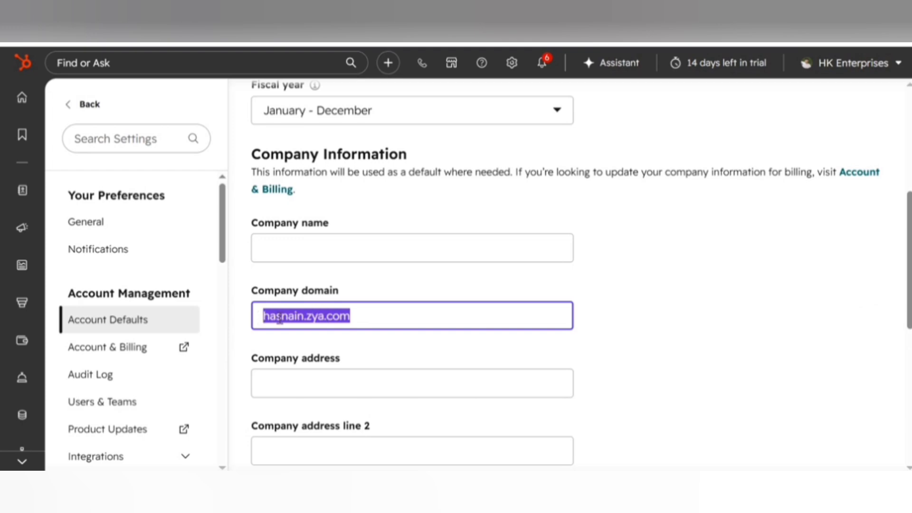
right_click(278, 316)
click(323, 164)
click(352, 316)
key(ctrl+t)
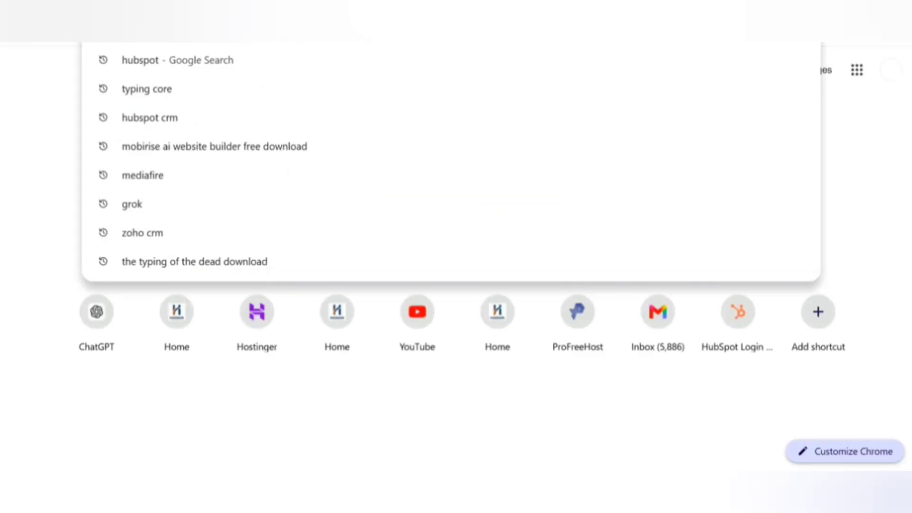
key(ctrl+v)
key(Return)
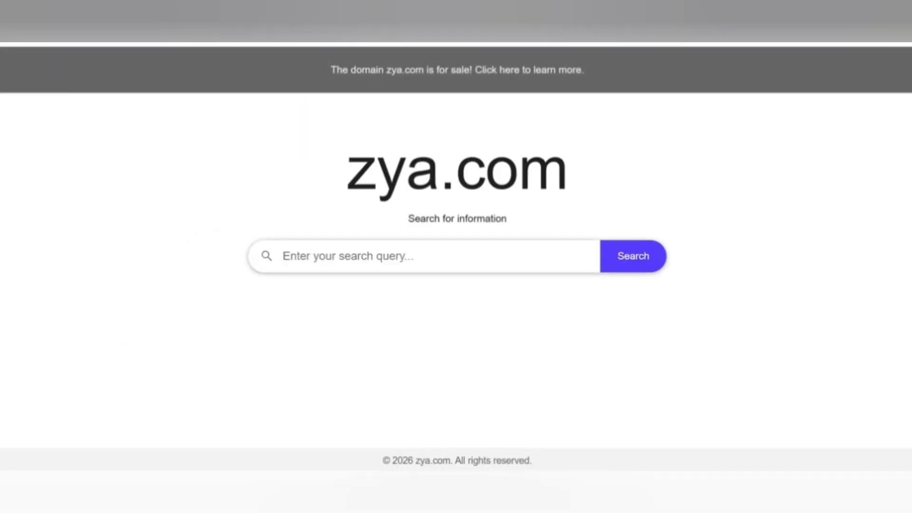
key(ctrl+l)
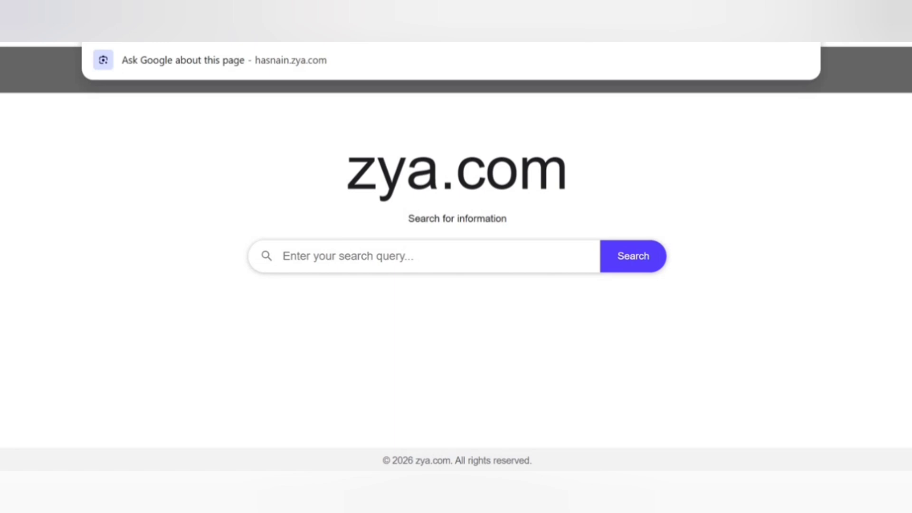
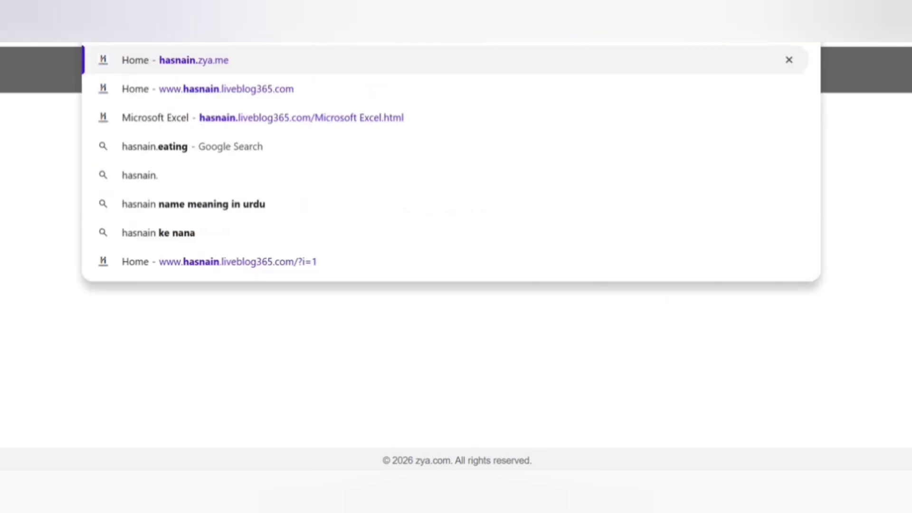
key(BackSpace)
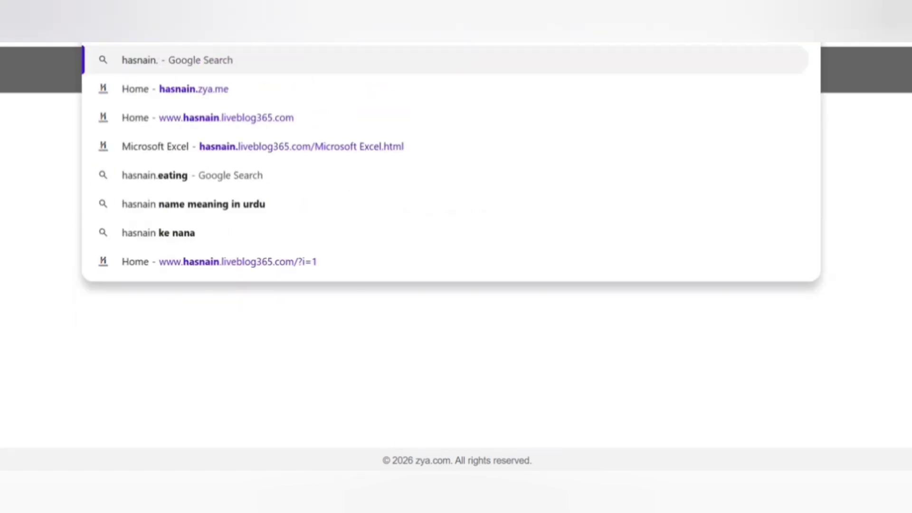
key(Up)
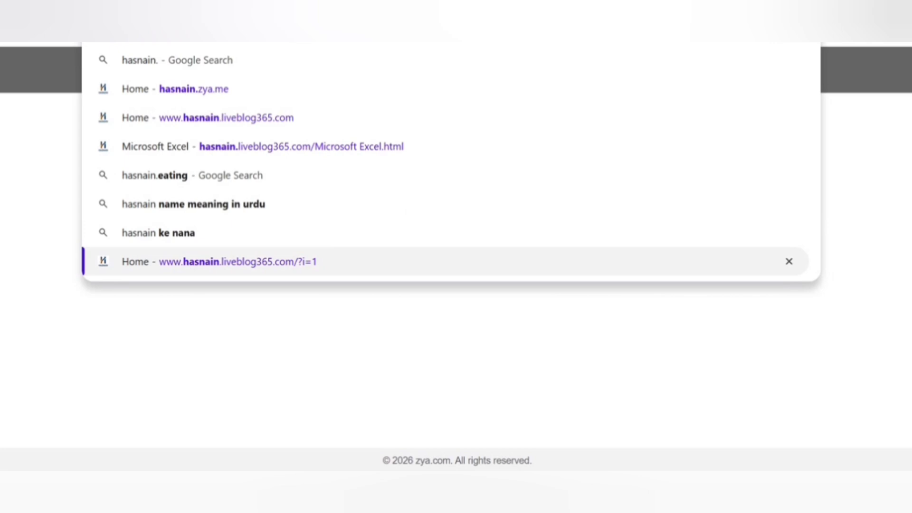
key(Up)
key(Up)
key(Up)
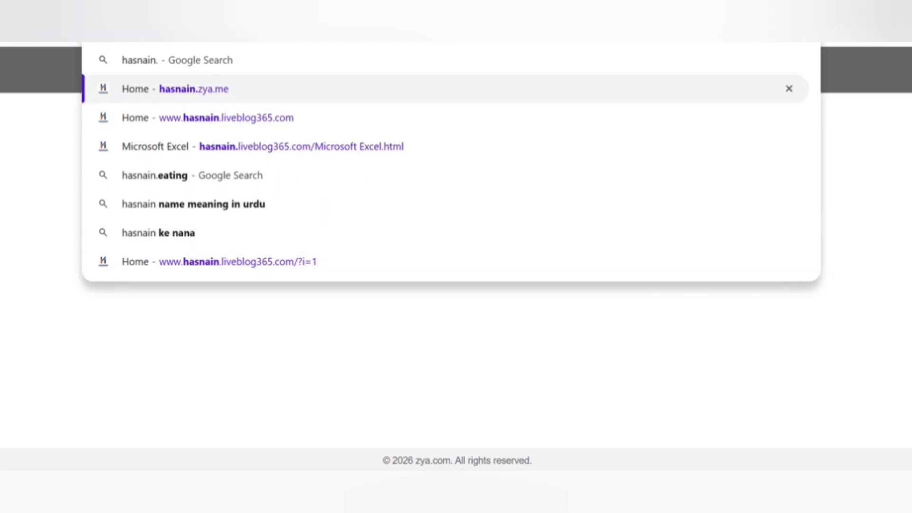
key(Return)
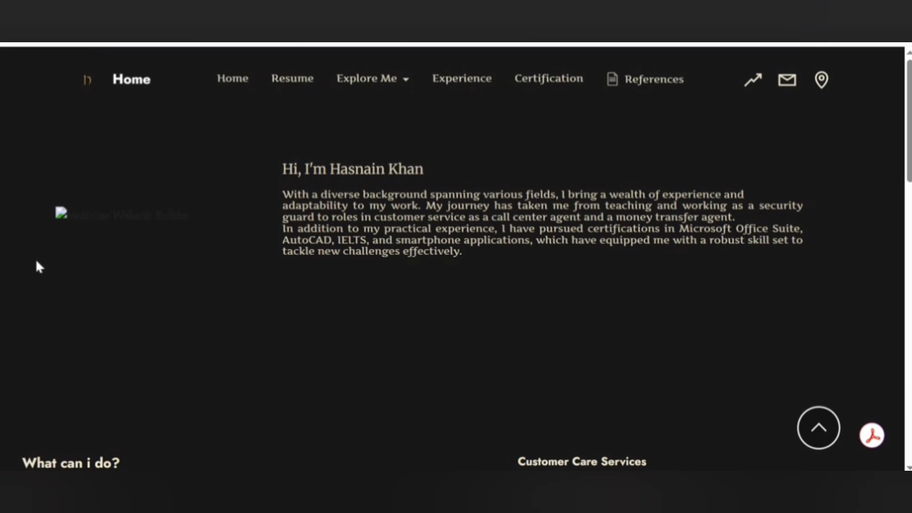
scroll(36, 261, down, 8)
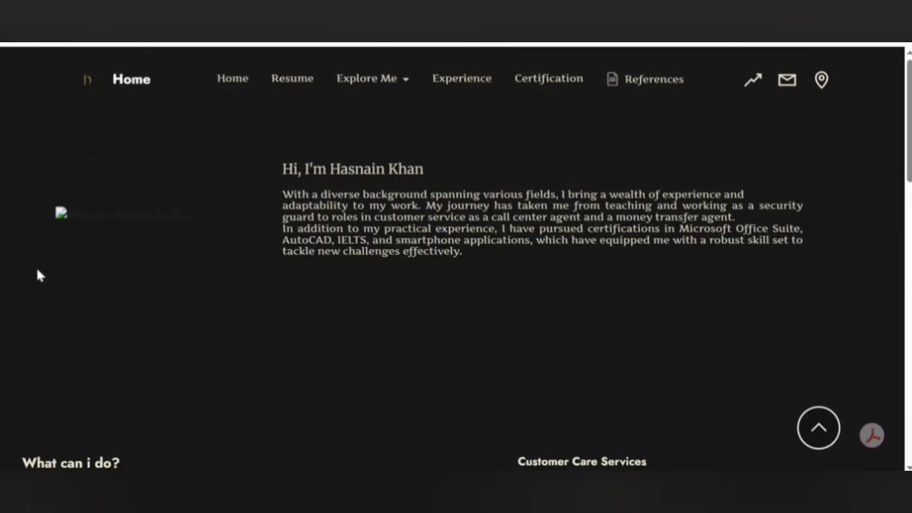
key(ctrl+l)
key(Return)
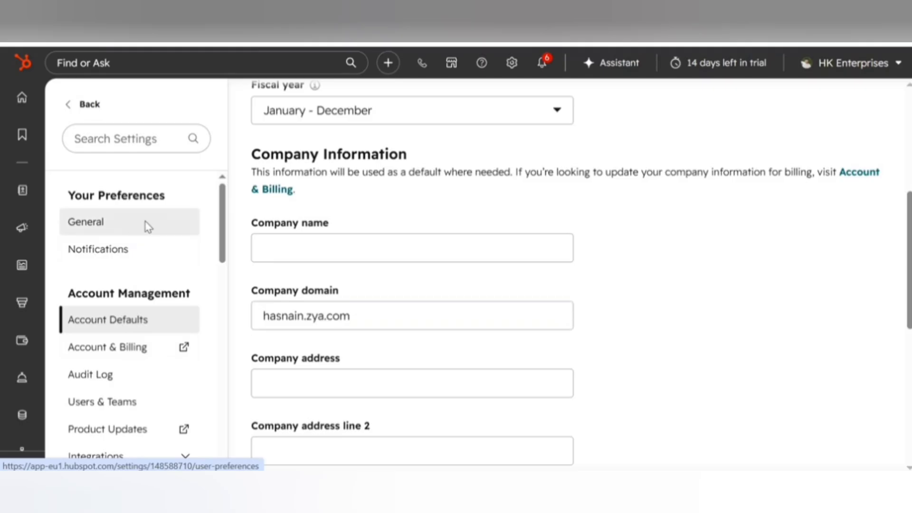
Move from General preferences to the Users & Teams list of active users.
click(122, 222)
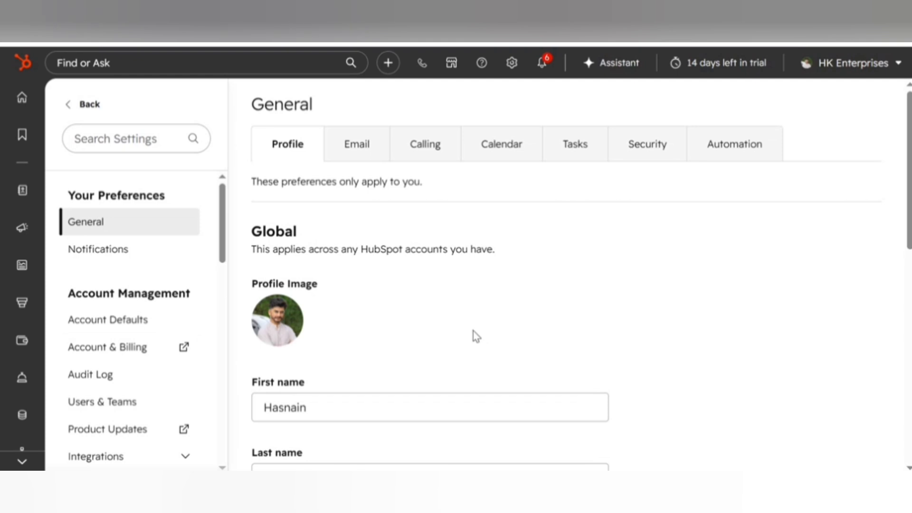
scroll(475, 335, down, 2)
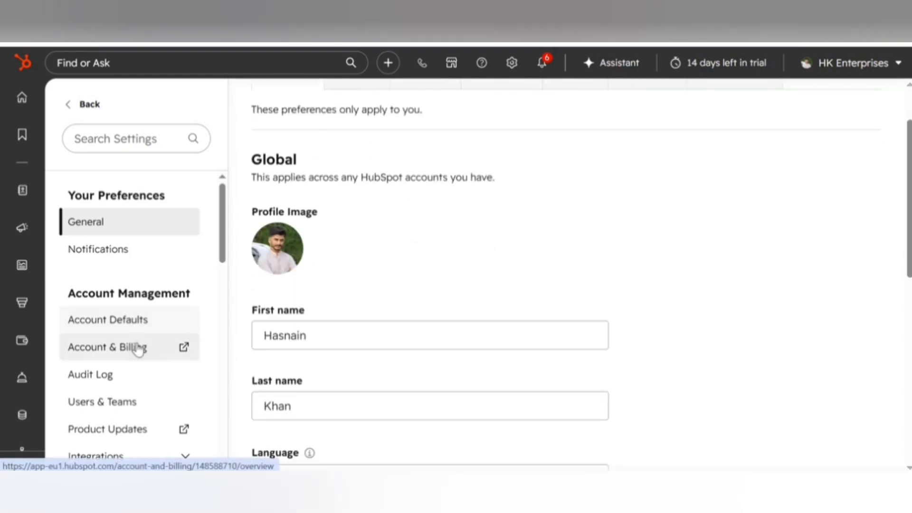
scroll(138, 351, down, 2)
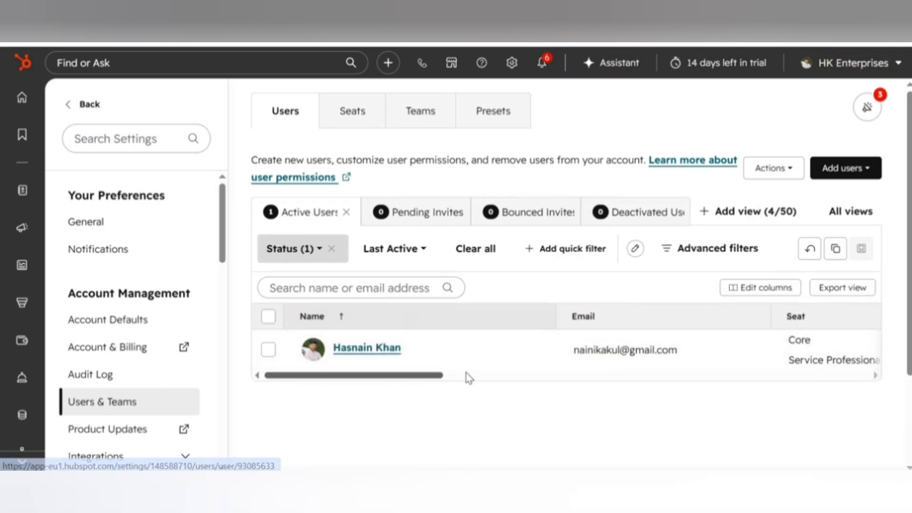
drag(466, 373, 352, 373)
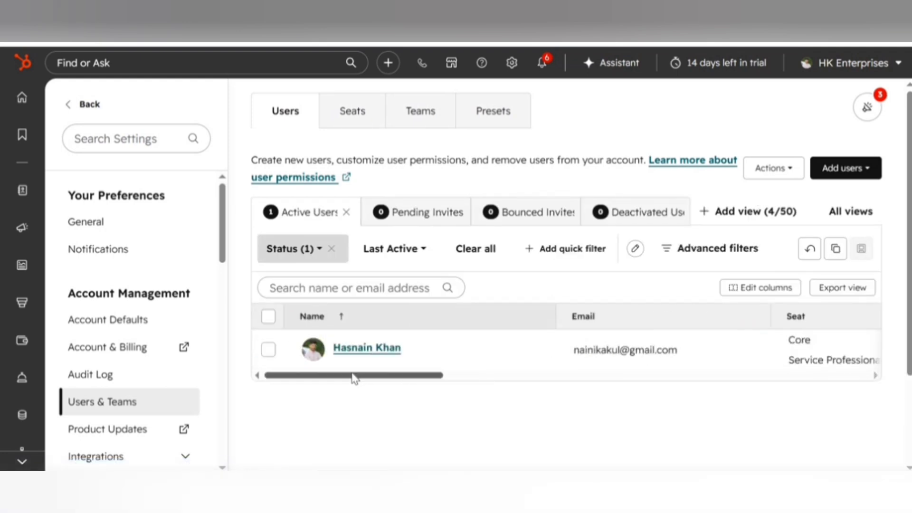
Start a new user via Add users > Create new, enter their email address, and continue.
click(867, 169)
click(863, 203)
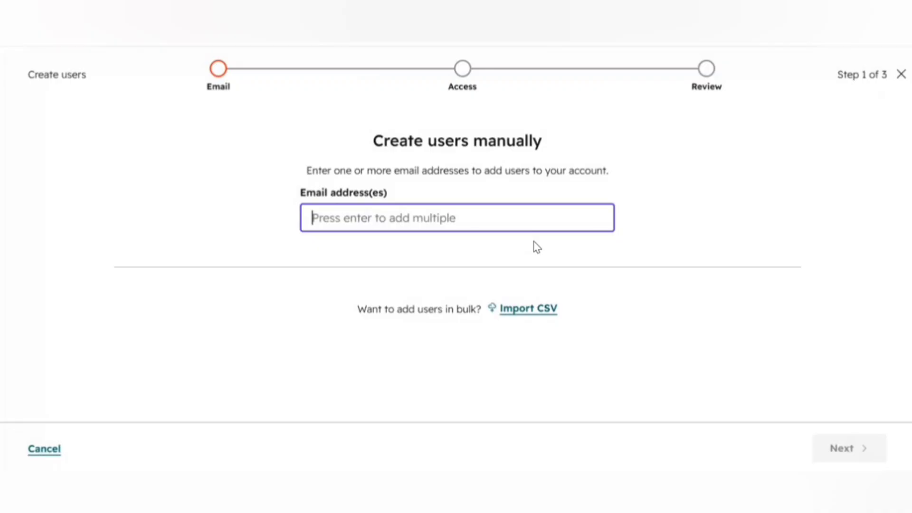
click(474, 220)
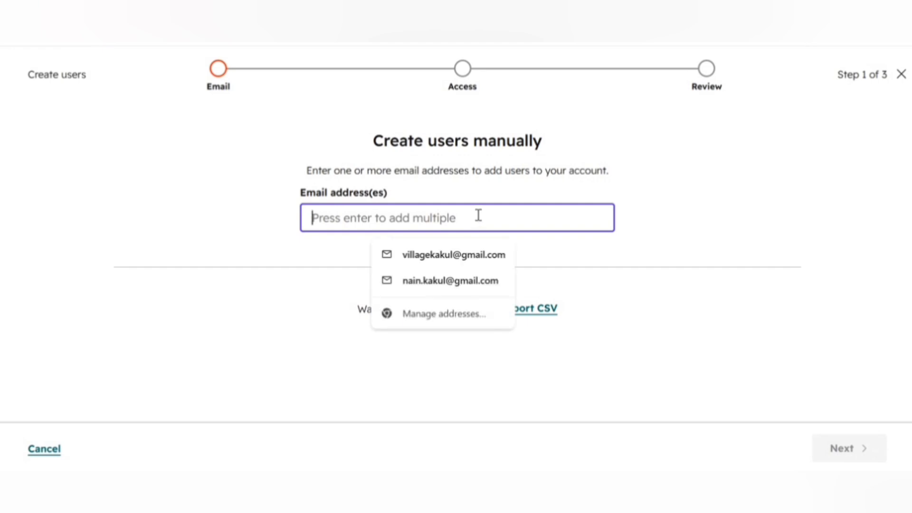
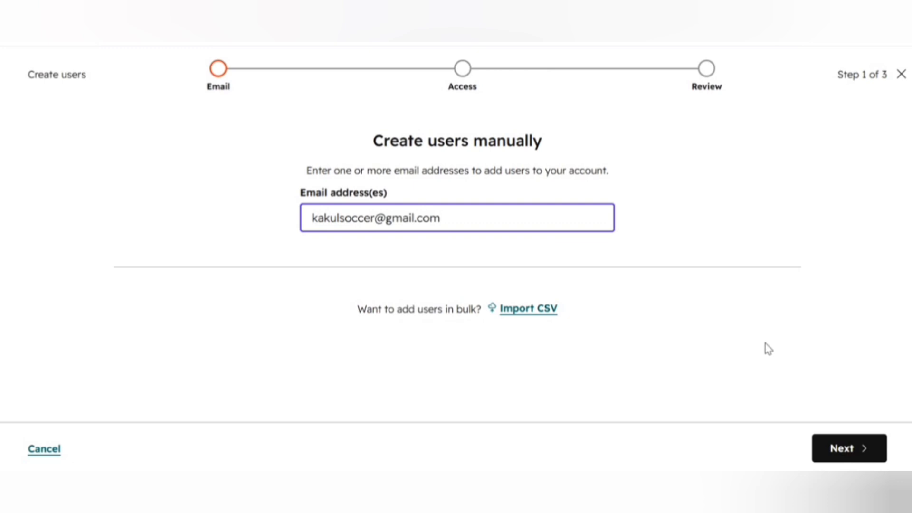
click(827, 447)
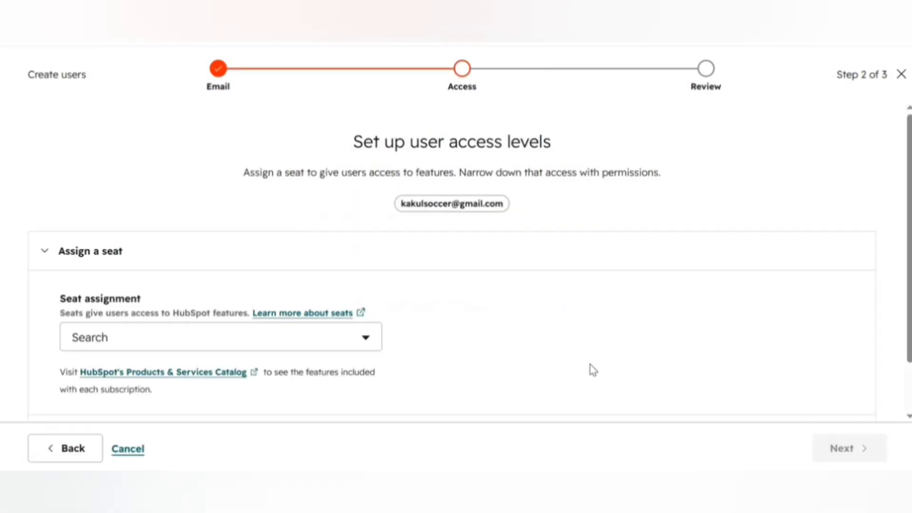
Assign the new user a Core Seat from the Seat assignment dropdown.
scroll(574, 368, down, 1)
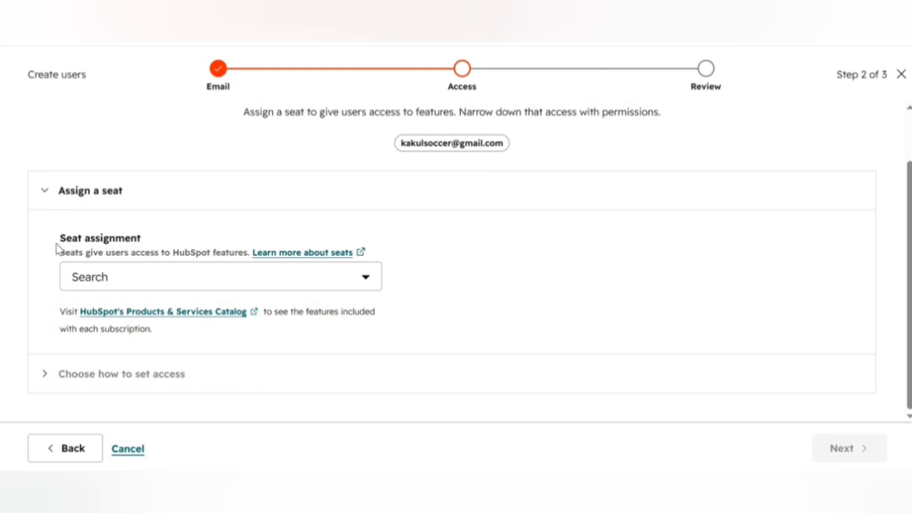
drag(64, 253, 210, 253)
click(251, 254)
click(369, 286)
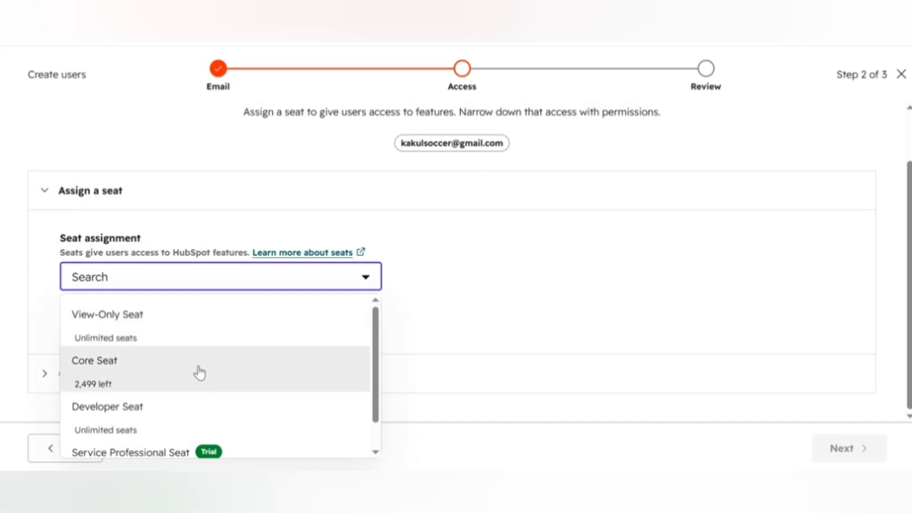
scroll(176, 364, down, 1)
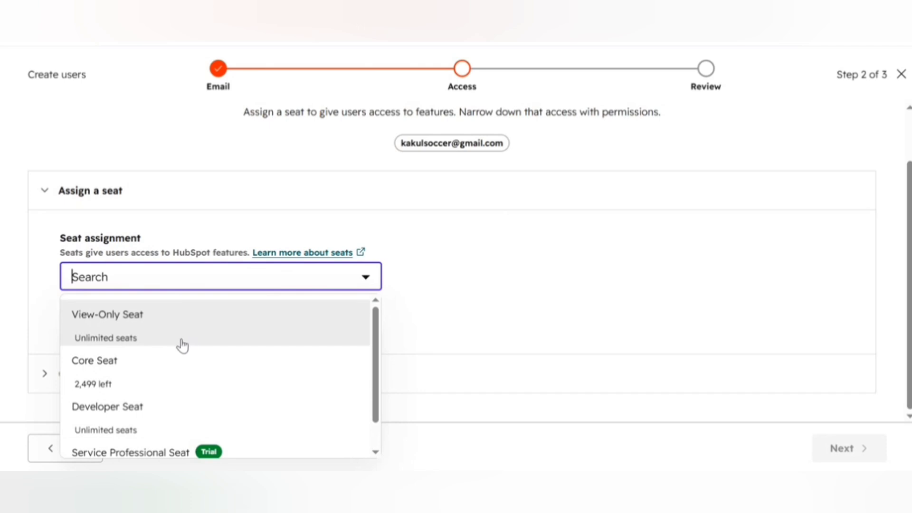
click(155, 379)
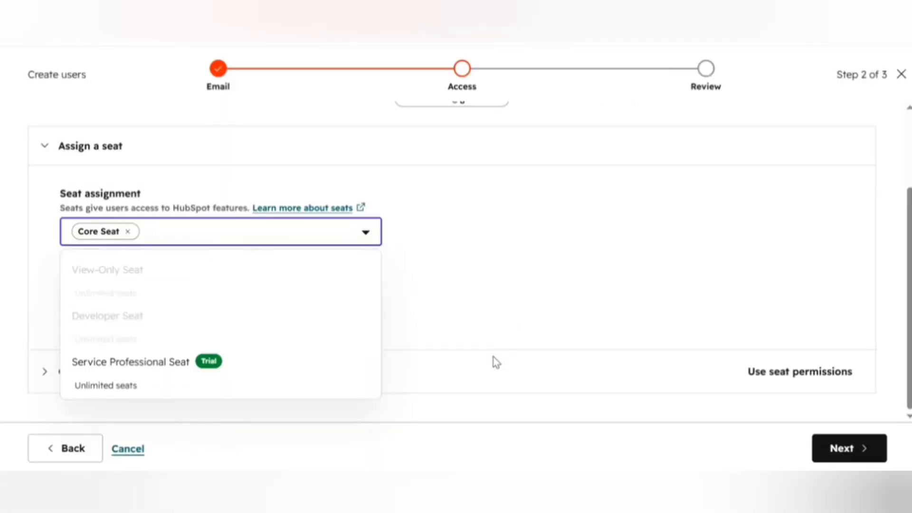
click(494, 358)
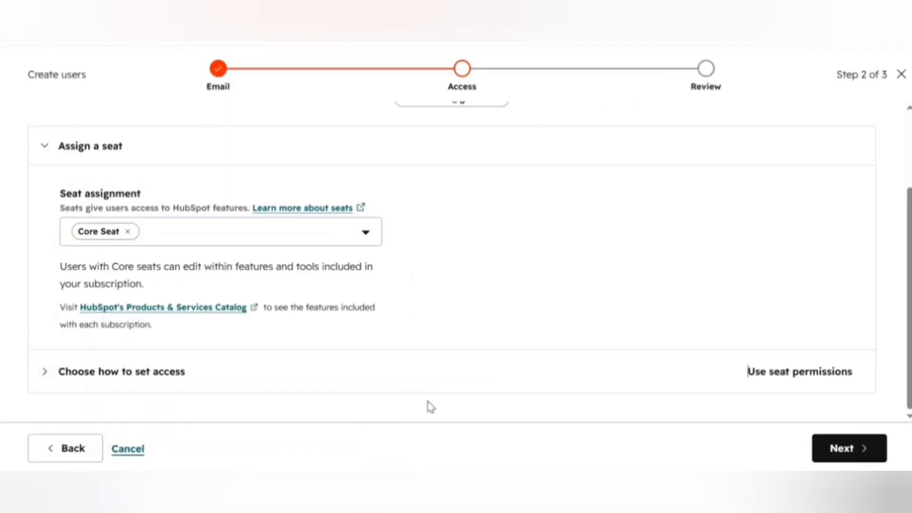
click(59, 384)
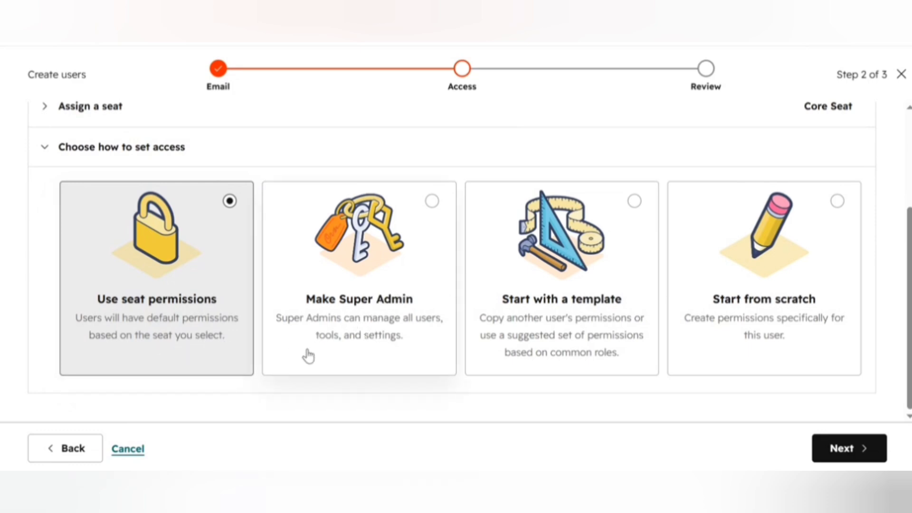
Select the Make Super Admin card and continue to Review user access.
click(431, 201)
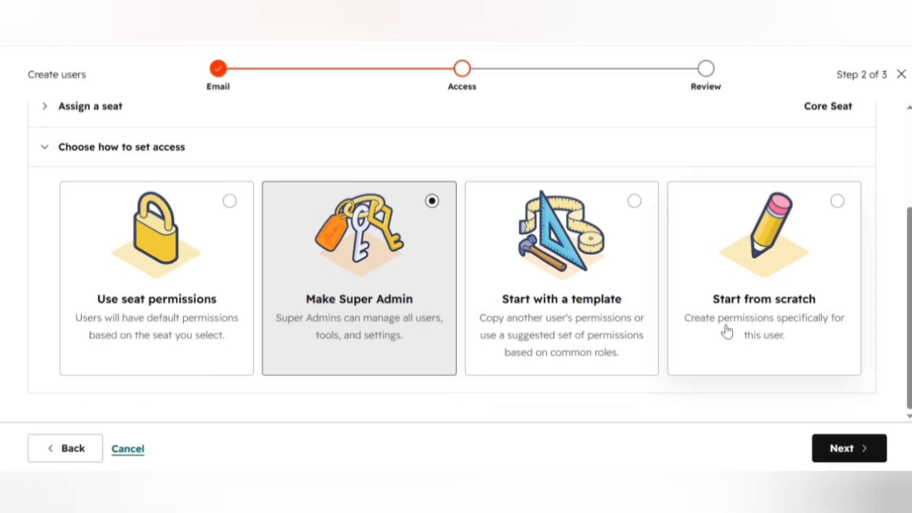
click(849, 447)
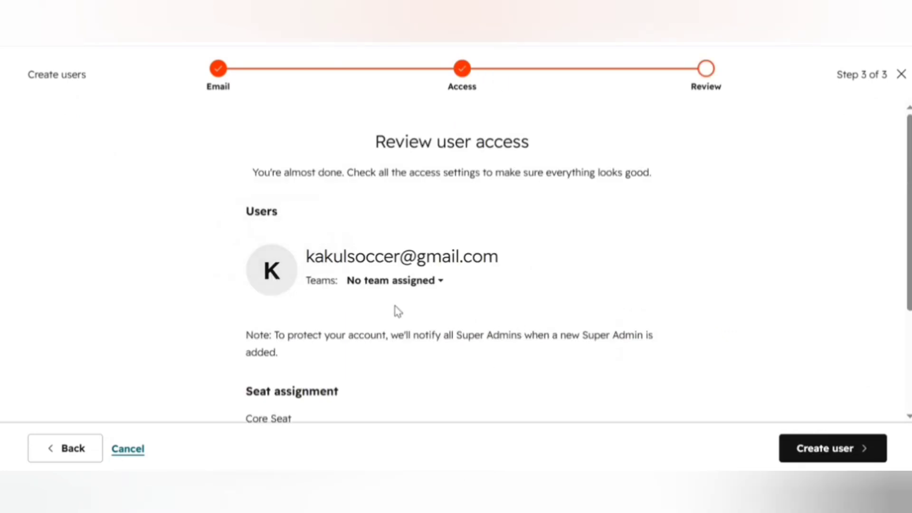
click(438, 283)
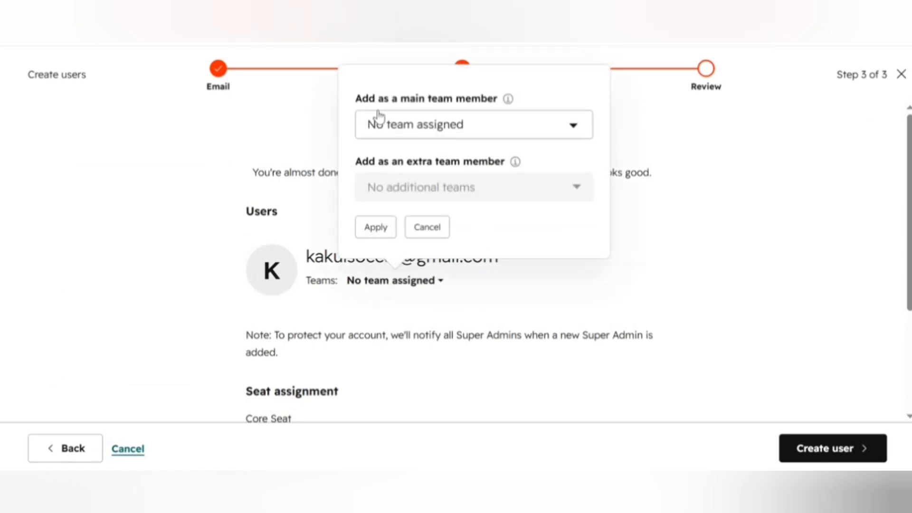
click(552, 124)
click(571, 125)
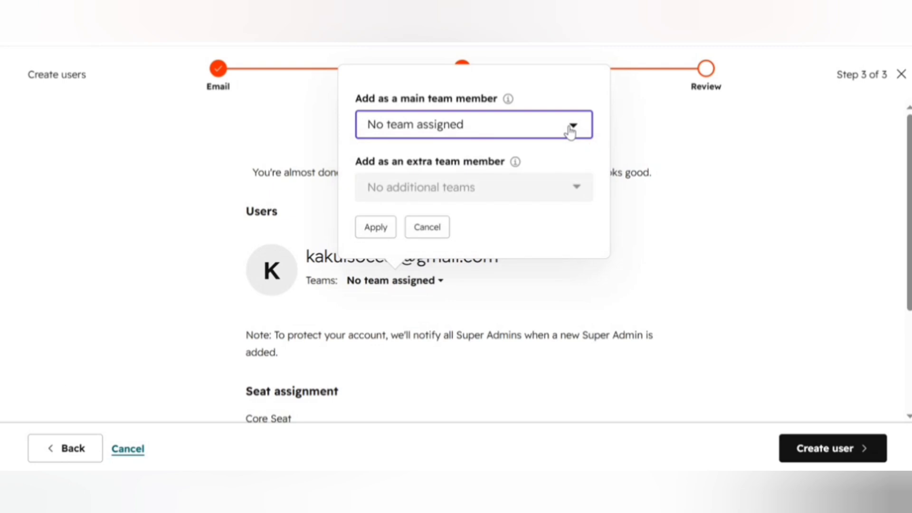
click(425, 243)
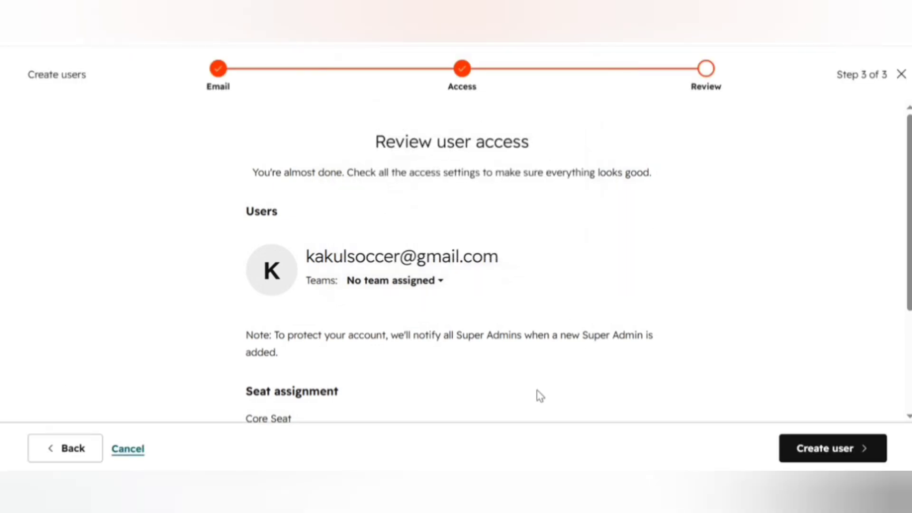
scroll(475, 397, down, 3)
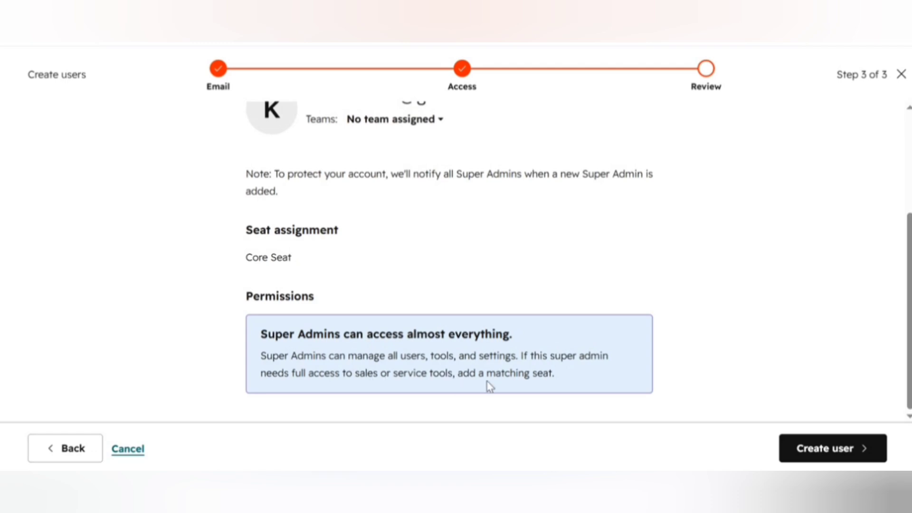
click(832, 456)
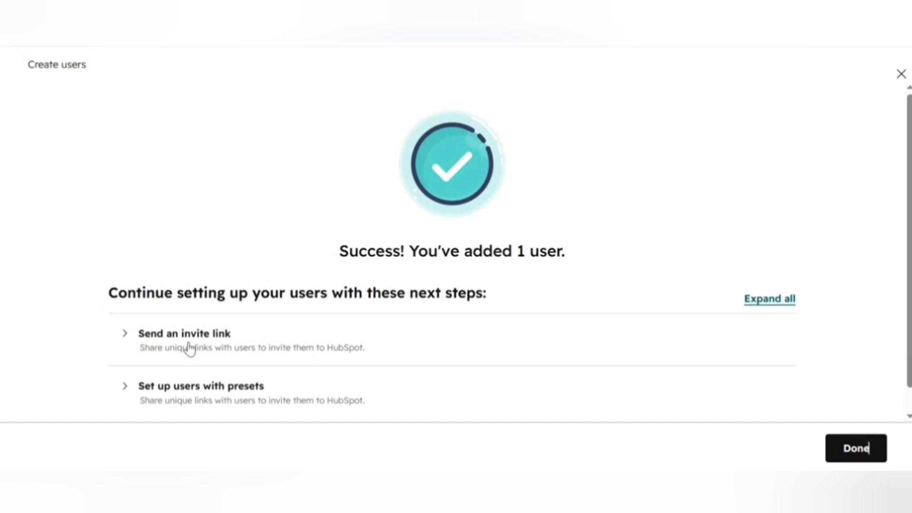
Expand Send an invite link and copy the new user's invite link.
scroll(271, 318, down, 1)
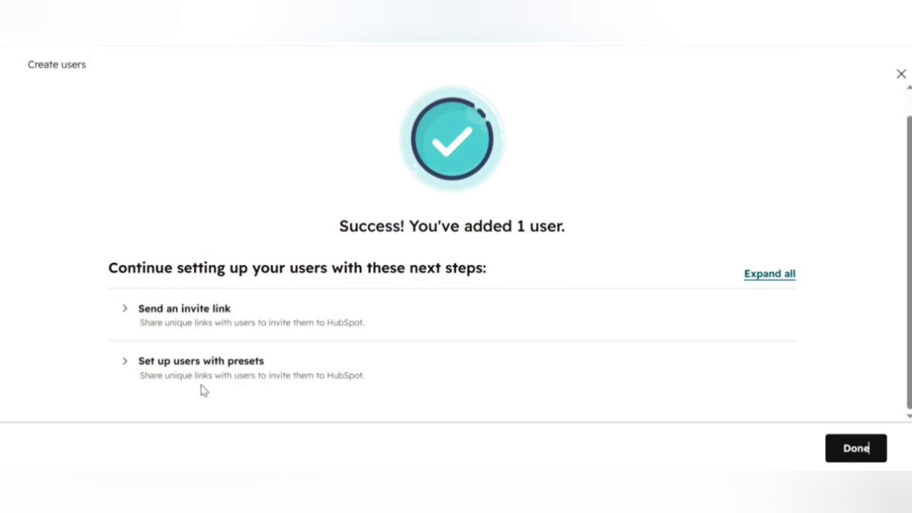
click(204, 326)
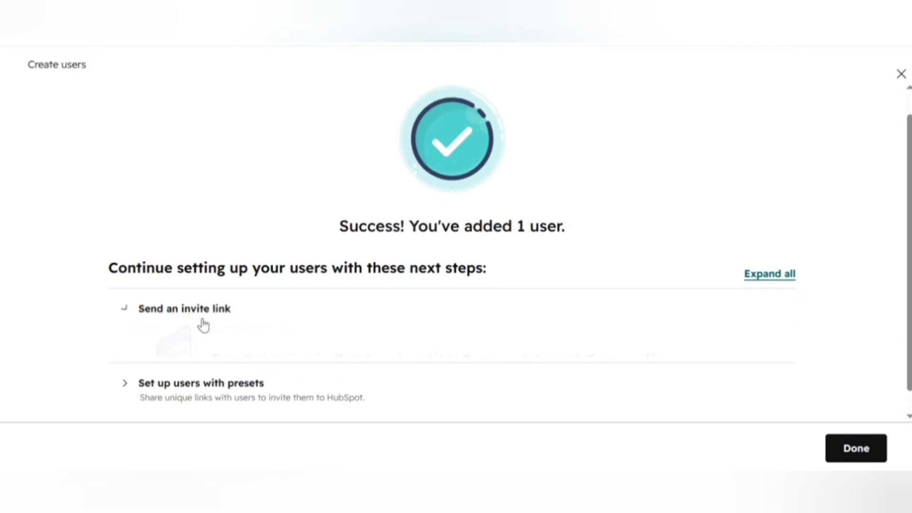
scroll(329, 361, down, 3)
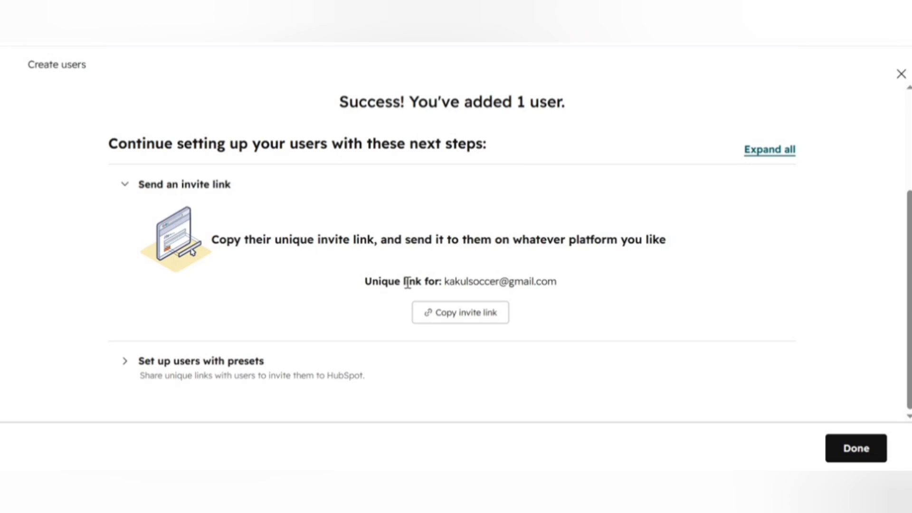
click(446, 320)
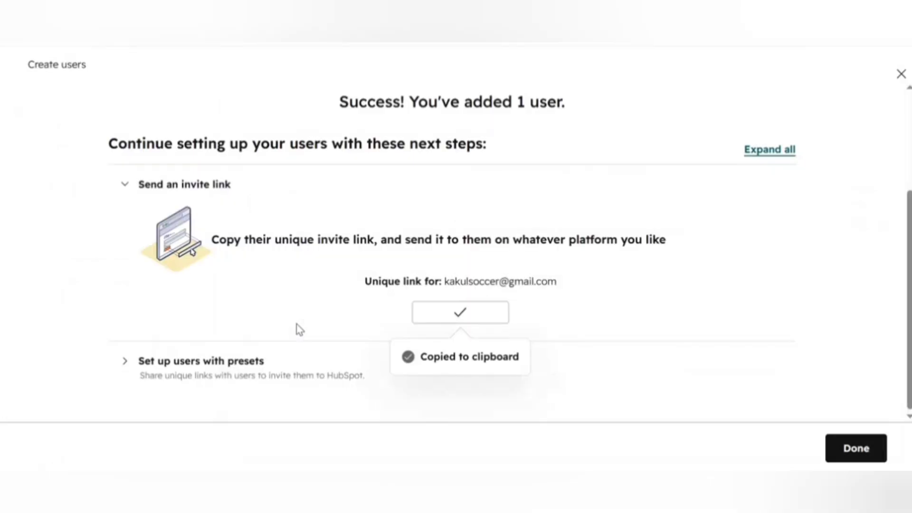
Check the empty Presets list, then finish with Done to return to Users & Teams.
click(239, 375)
scroll(342, 373, down, 2)
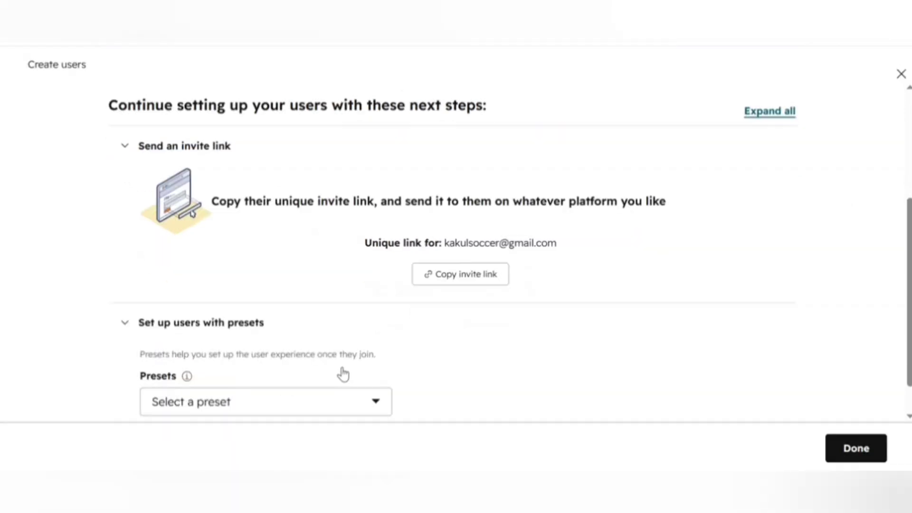
click(346, 379)
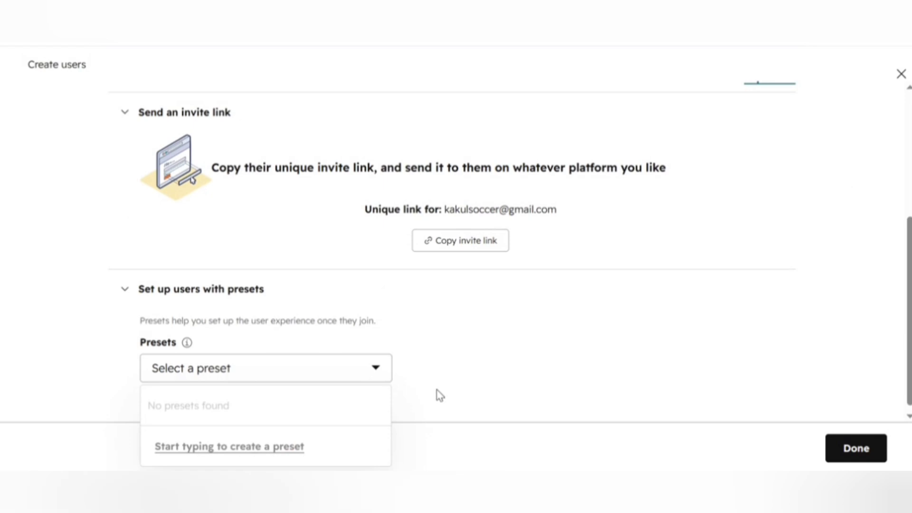
click(486, 352)
click(864, 450)
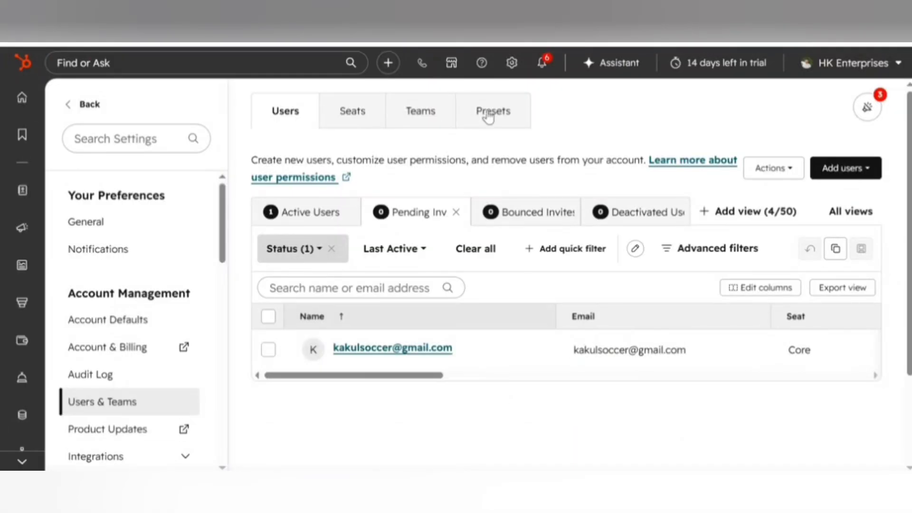
drag(427, 377, 739, 383)
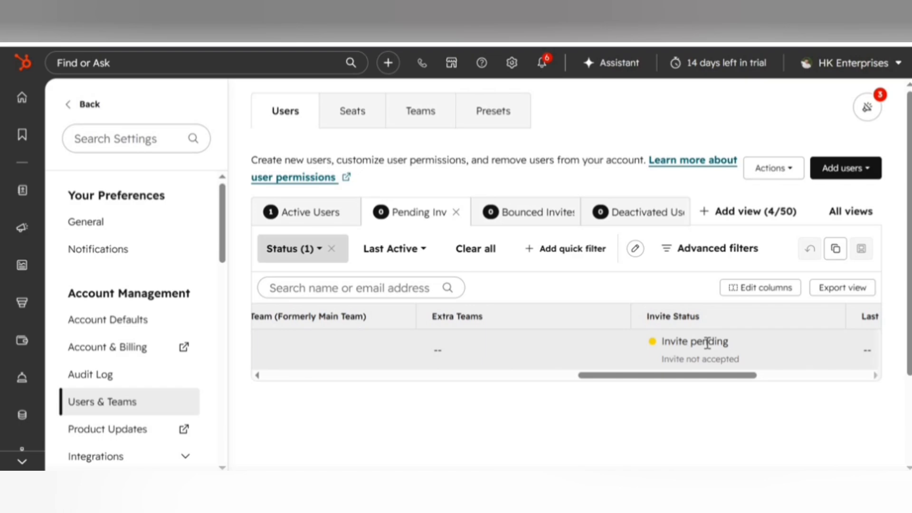
scroll(707, 342, right, 5)
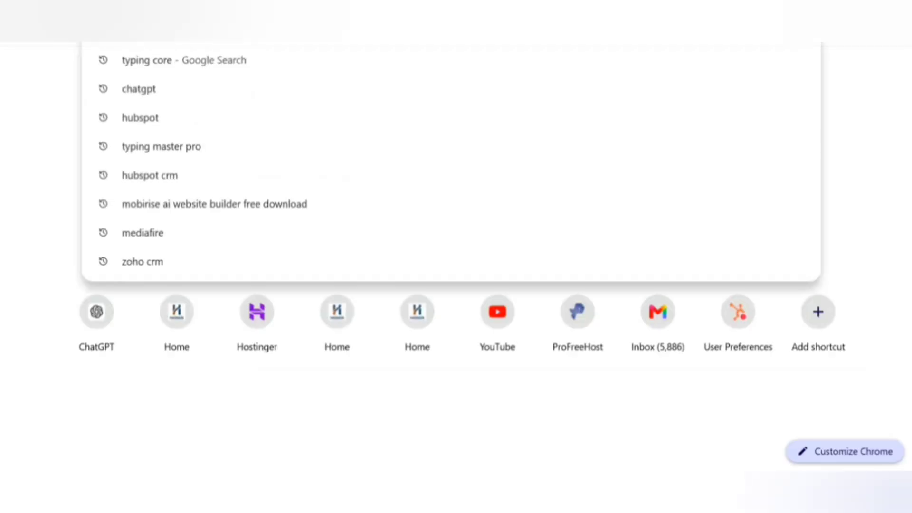
Open Gmail in a new tab and check the account panel for the invited account.
text(gm)
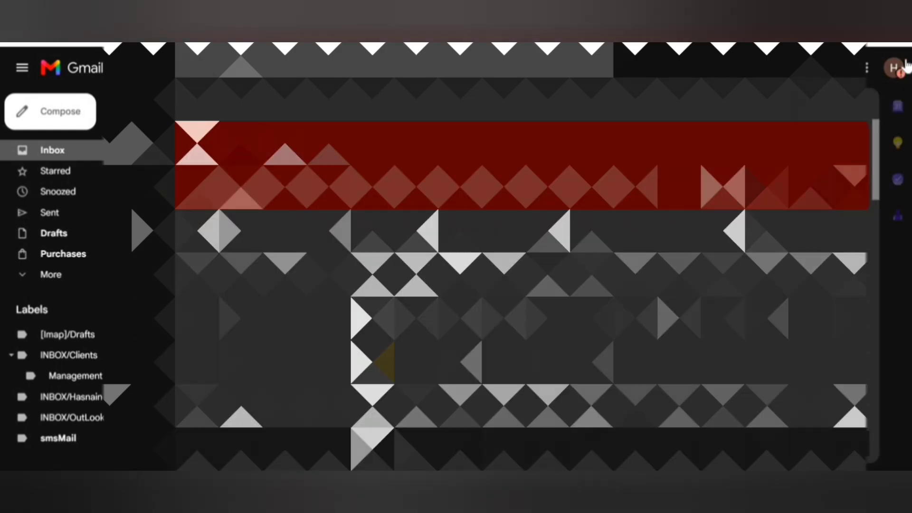
click(896, 67)
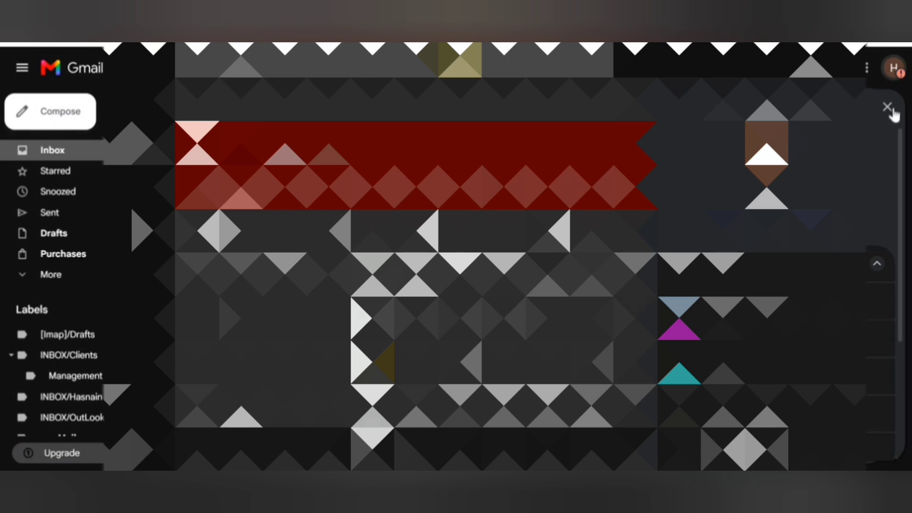
click(57, 116)
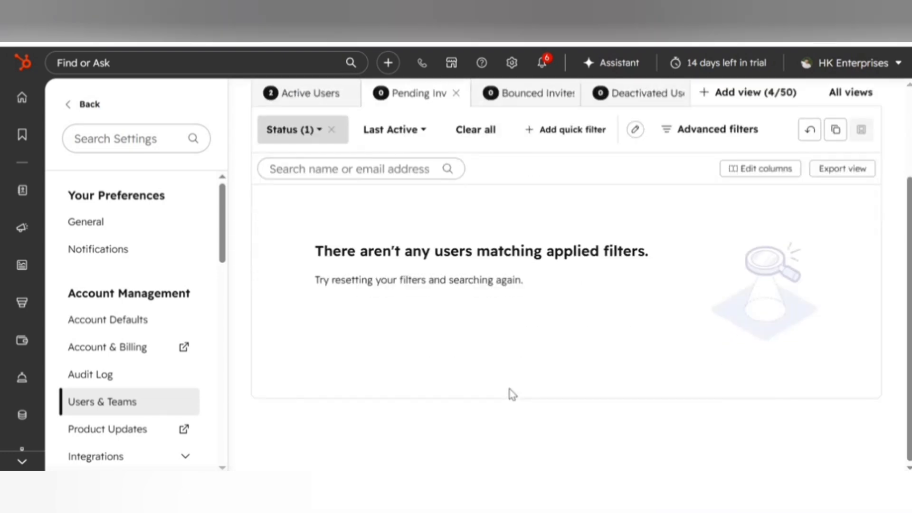
Reload the Users & Teams list after opening and closing the account menu.
click(900, 66)
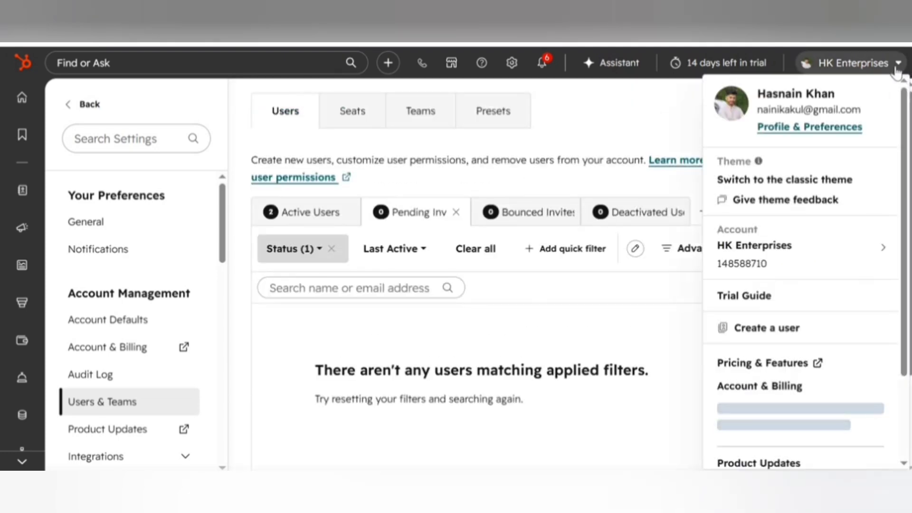
mouse_move(765, 265)
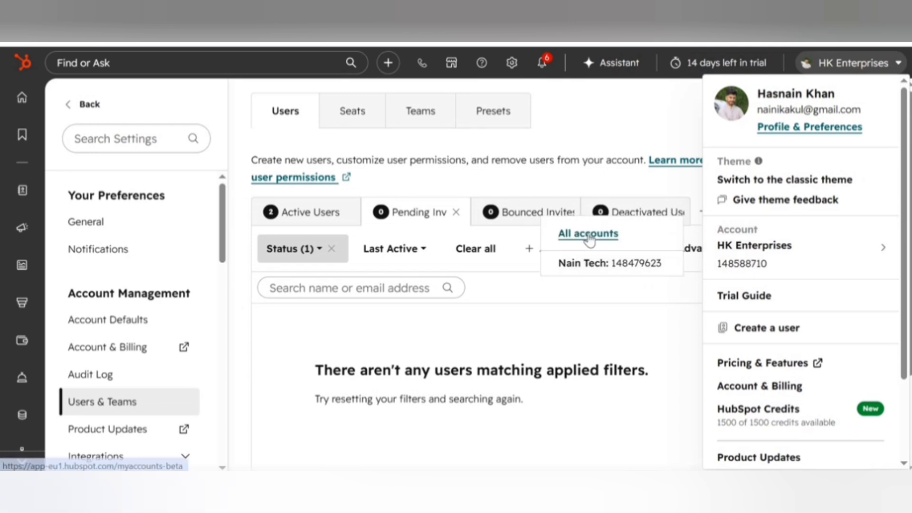
click(361, 349)
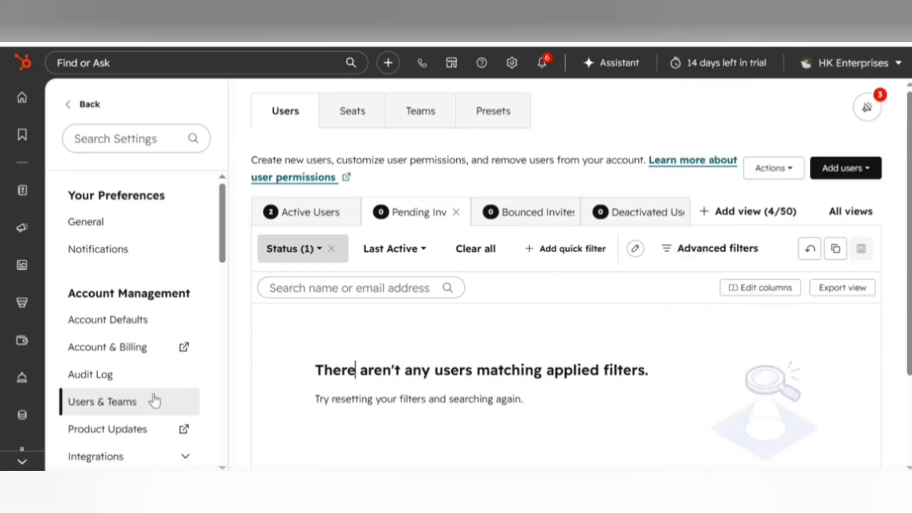
click(104, 401)
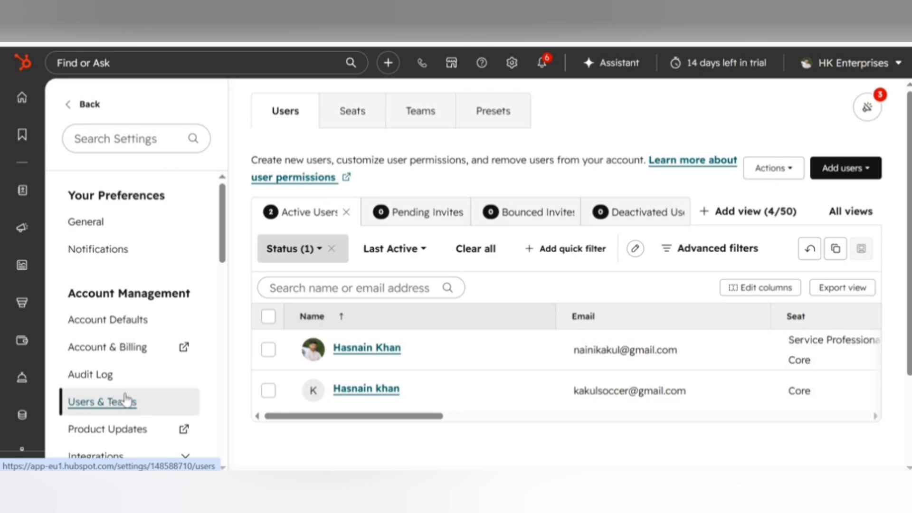
Scroll the Active Users table to check both users' Core seats and Invite Status.
mouse_move(361, 394)
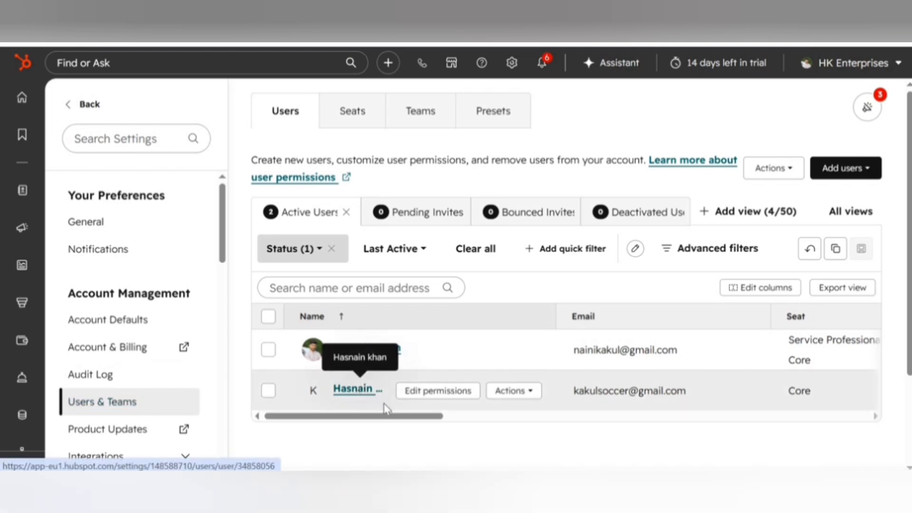
drag(387, 416, 848, 417)
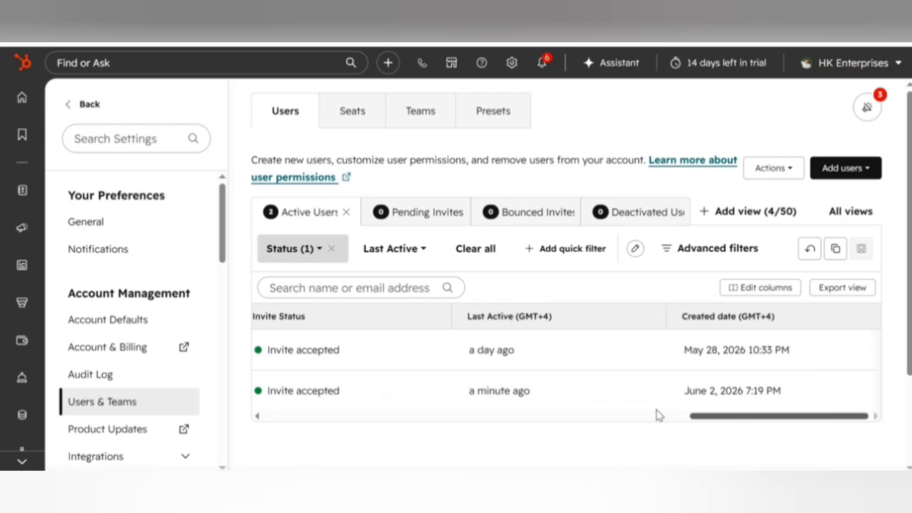
drag(658, 416, 385, 417)
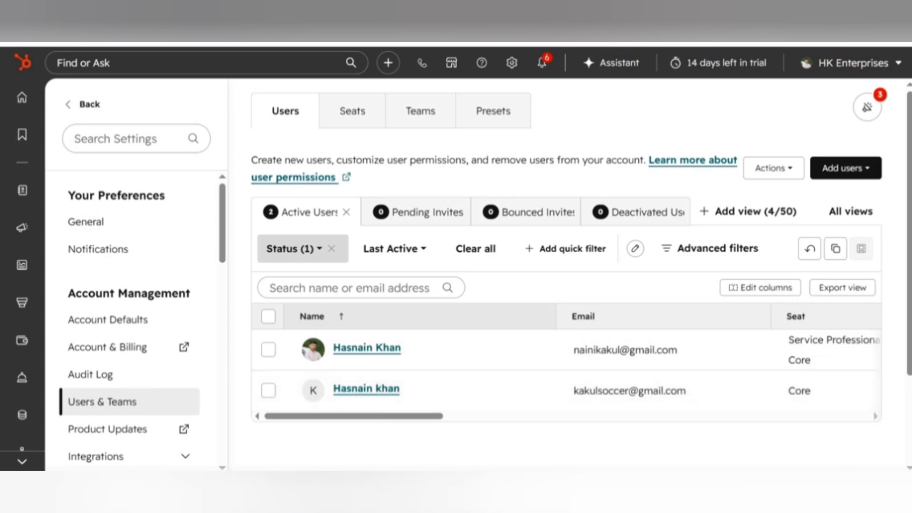
click(285, 29)
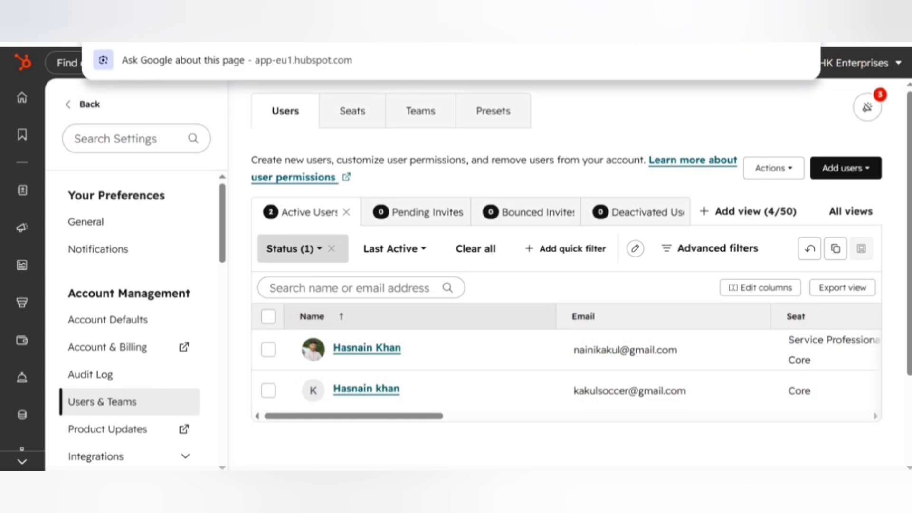
key(Escape)
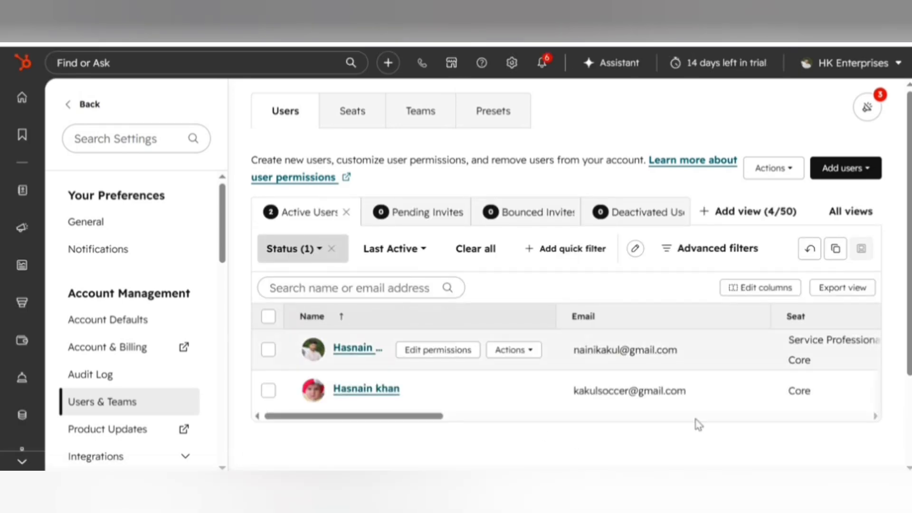
drag(421, 417, 369, 426)
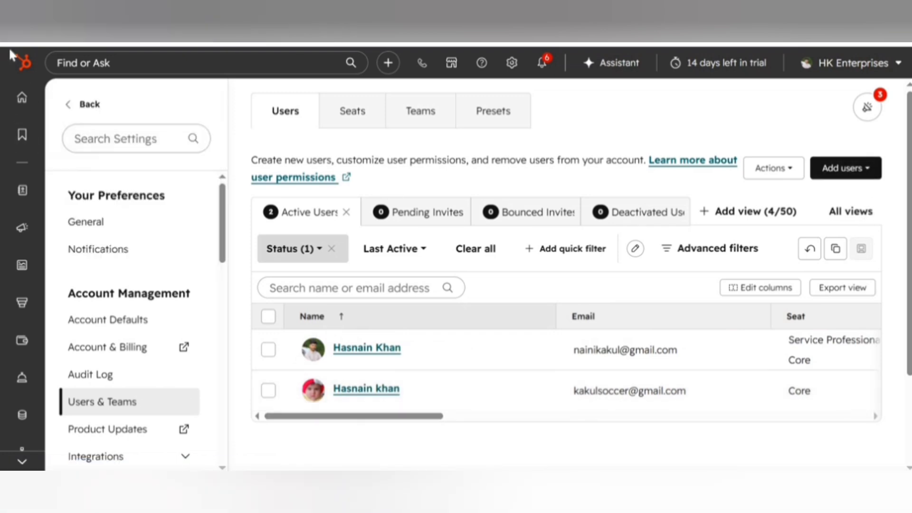
Open Add users > Create new and enter the second new user's email address.
click(840, 175)
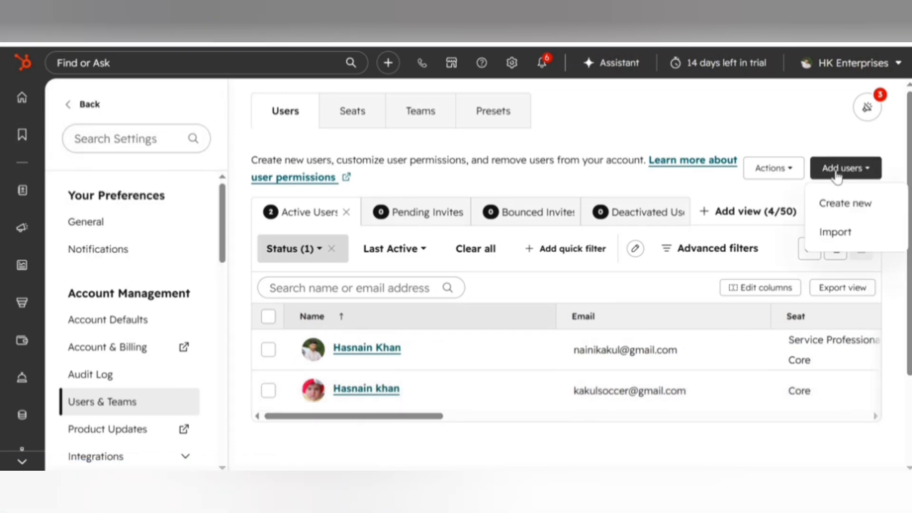
click(843, 205)
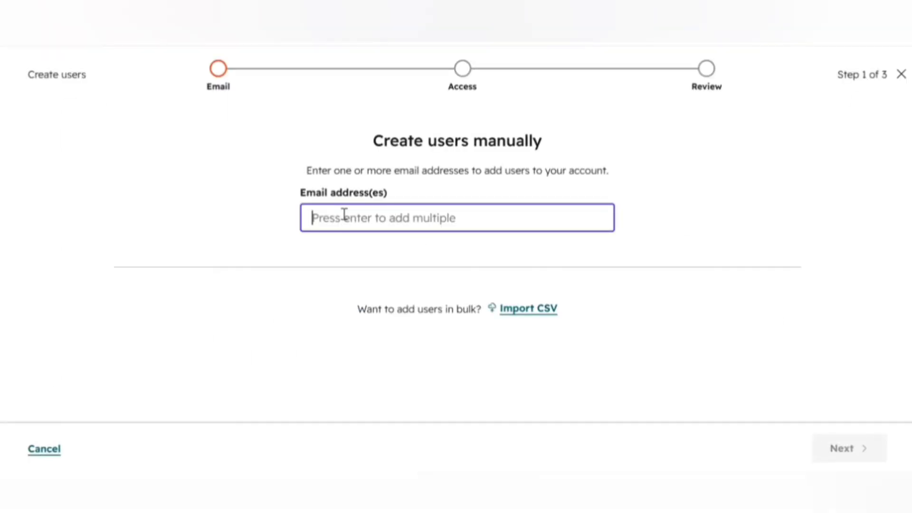
click(344, 214)
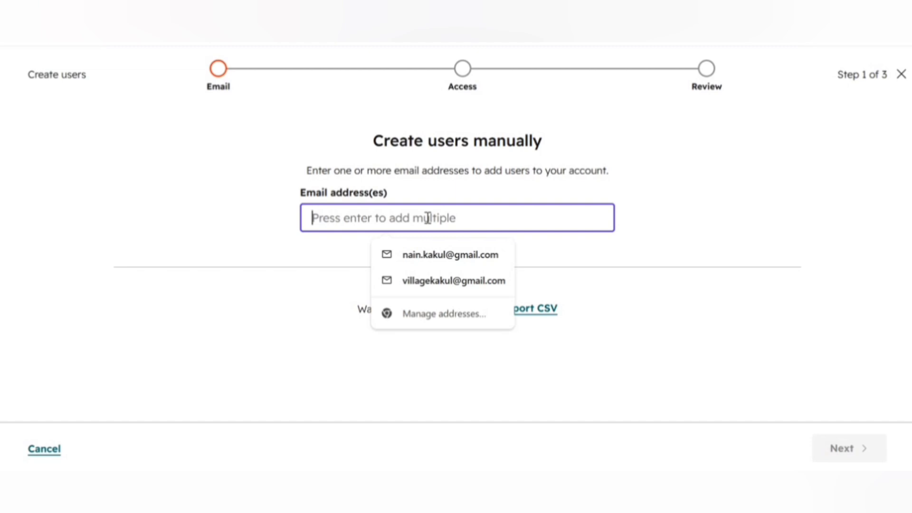
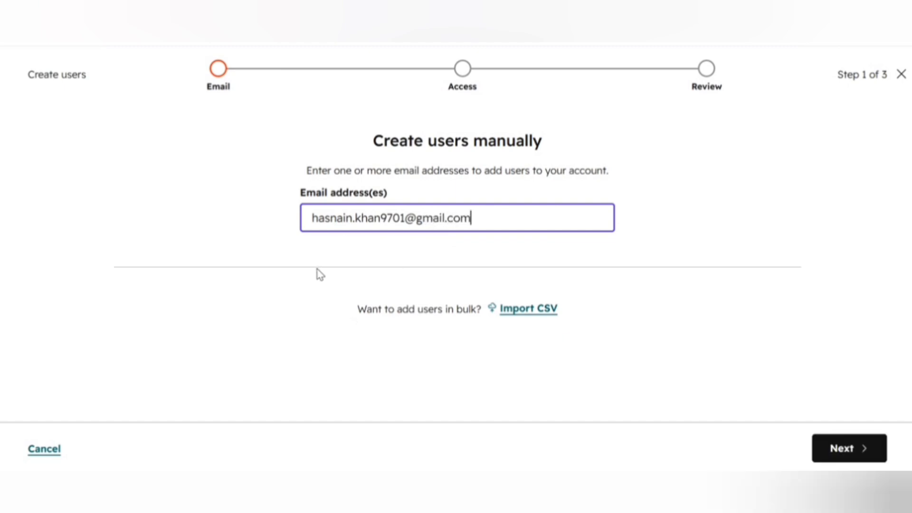
Continue to access levels and keep Core Seat as the new user's seat assignment.
click(862, 451)
scroll(126, 320, down, 2)
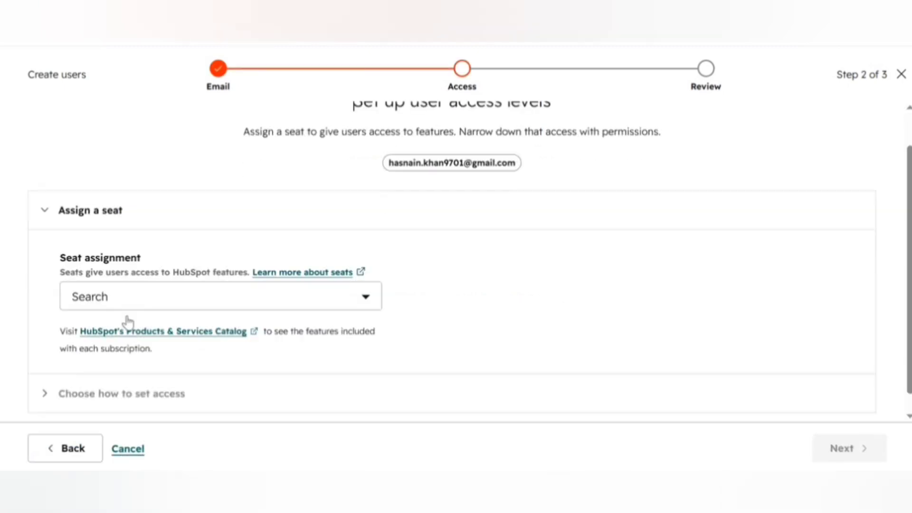
click(149, 284)
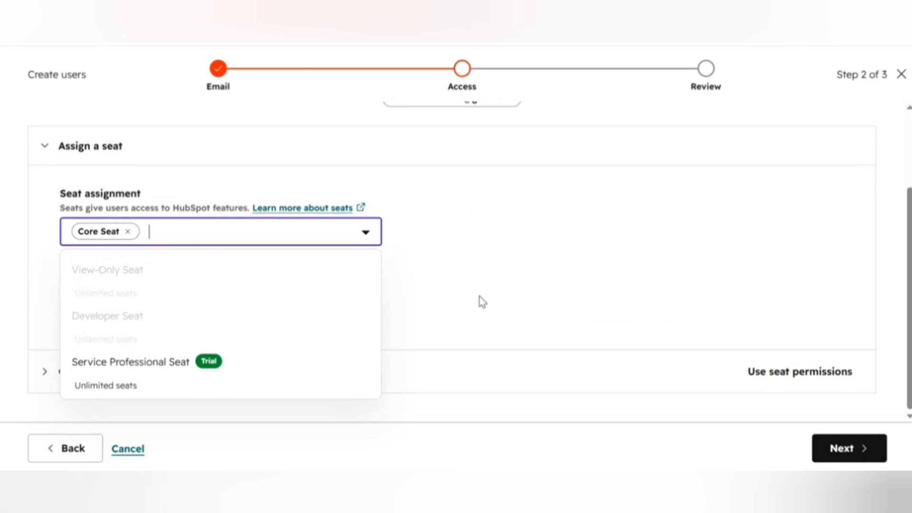
mouse_move(171, 263)
click(458, 281)
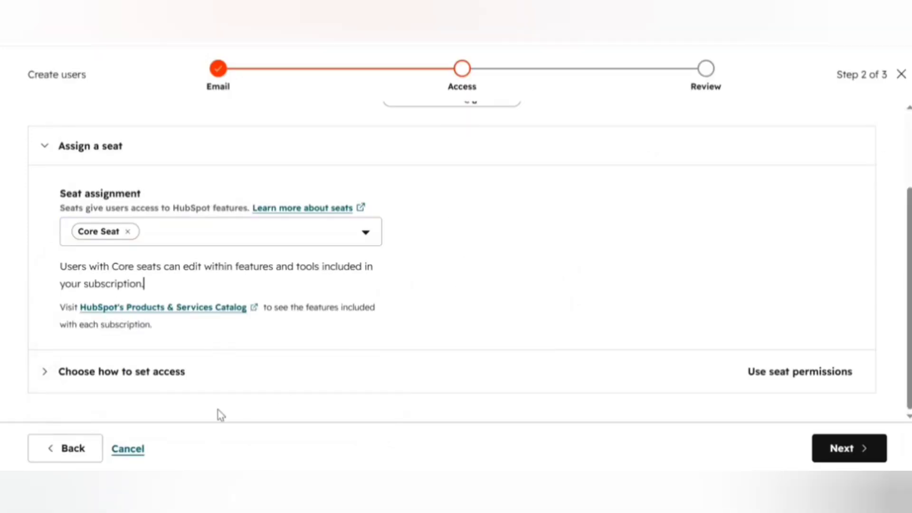
click(90, 378)
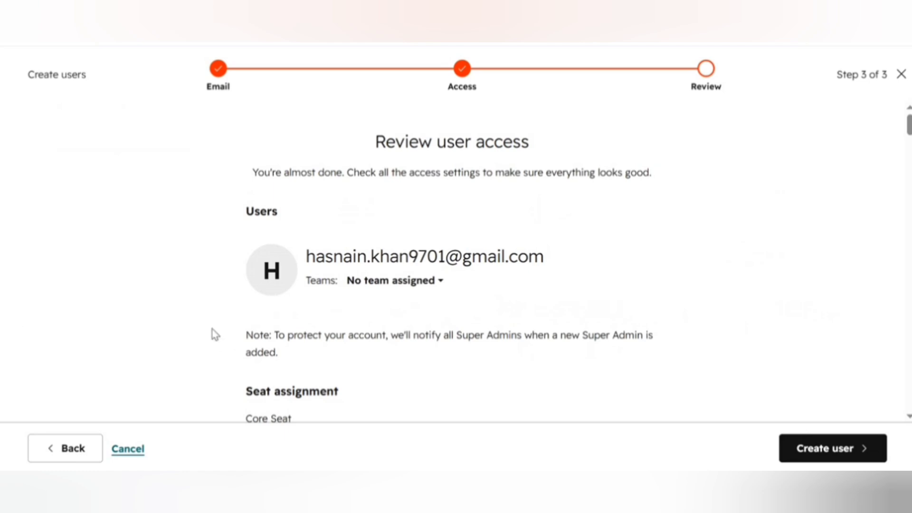
scroll(212, 330, down, 3)
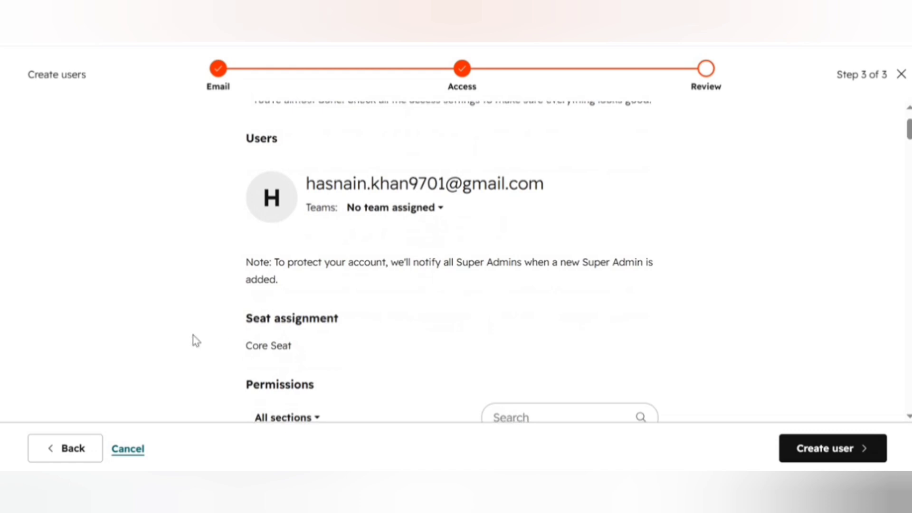
scroll(192, 335, down, 5)
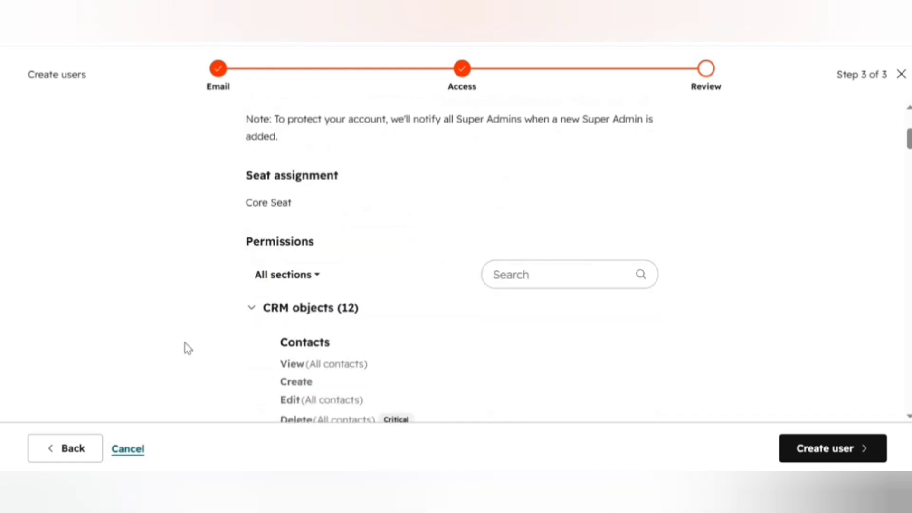
scroll(184, 343, down, 3)
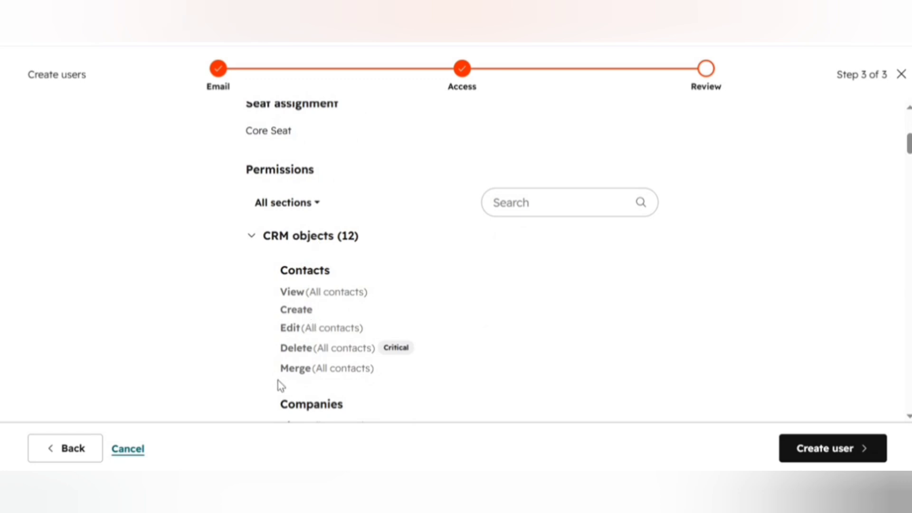
scroll(277, 381, down, 2)
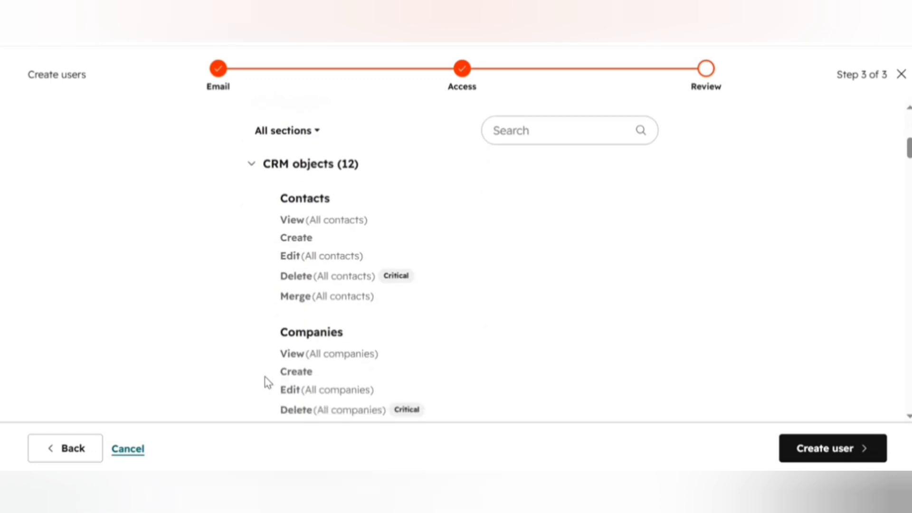
scroll(266, 380, down, 3)
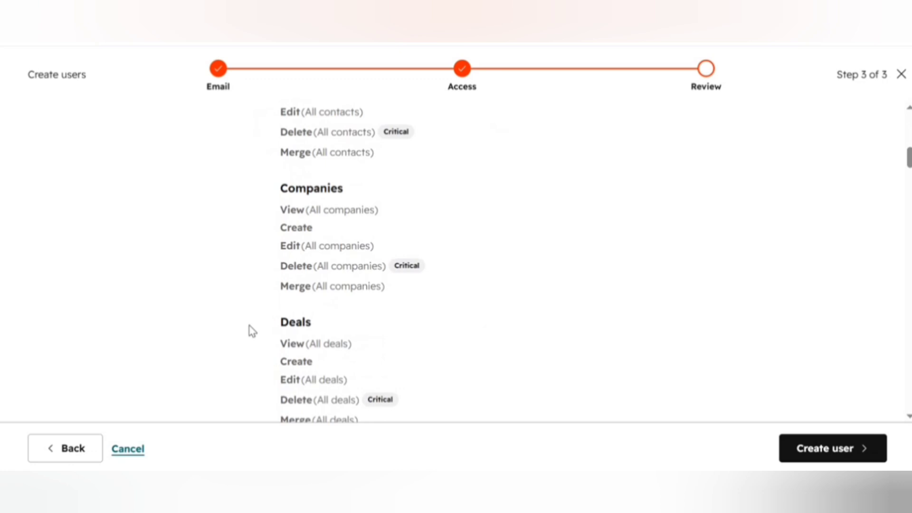
scroll(252, 335, down, 3)
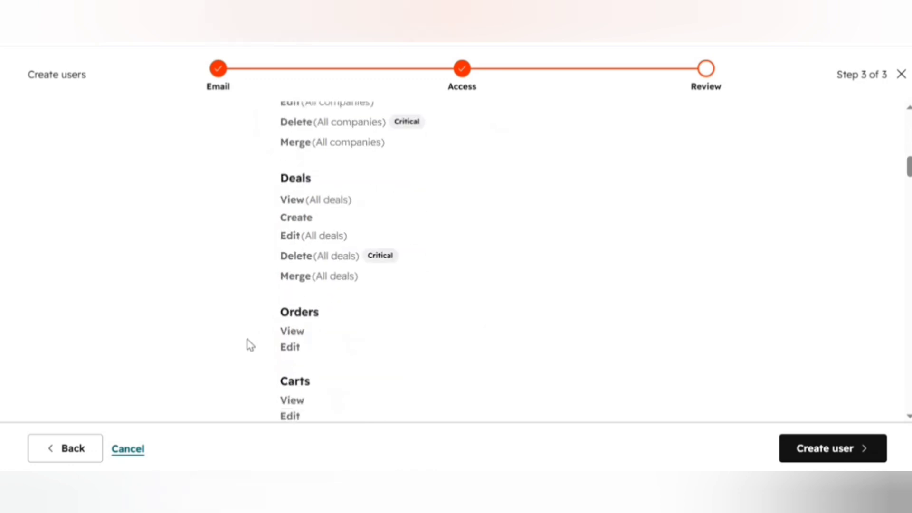
scroll(250, 344, down, 2)
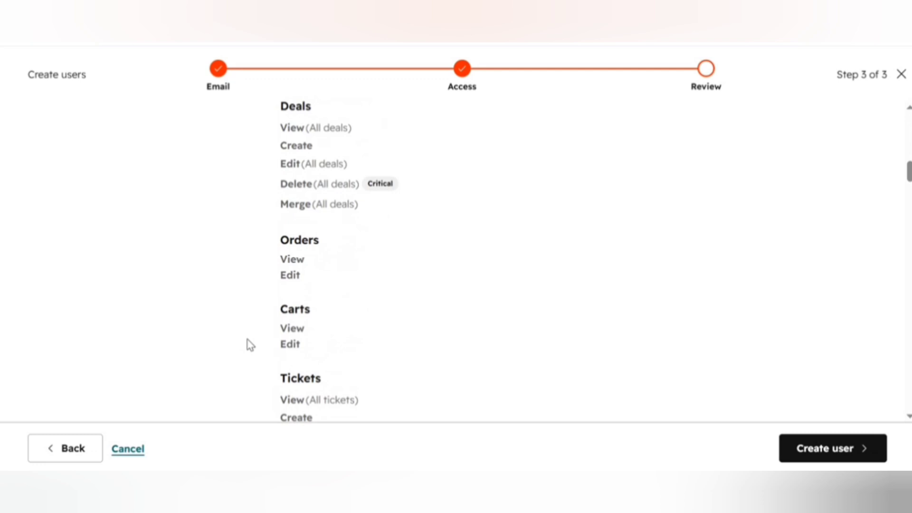
scroll(251, 344, down, 2)
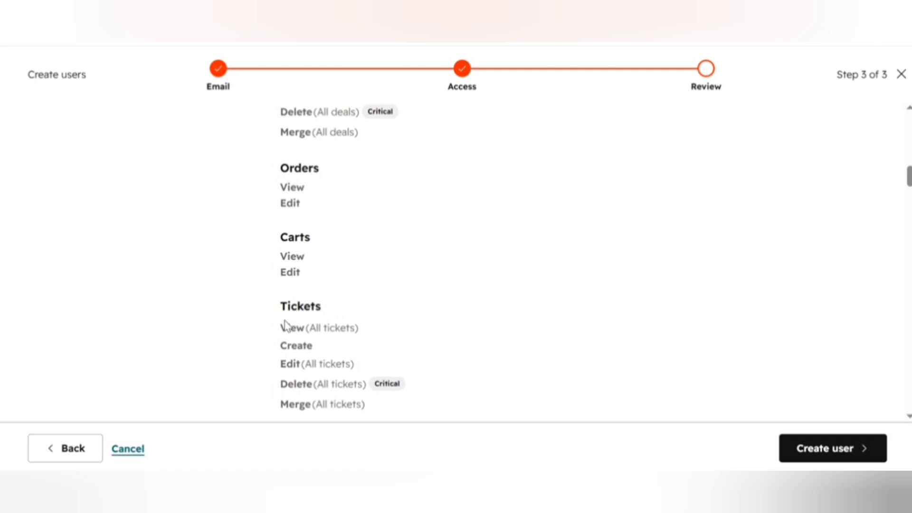
scroll(285, 326, down, 3)
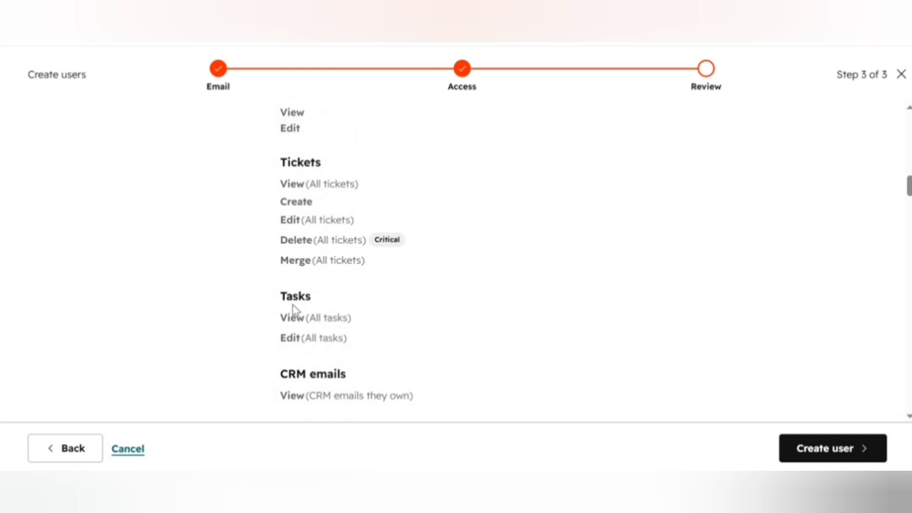
scroll(298, 366, down, 5)
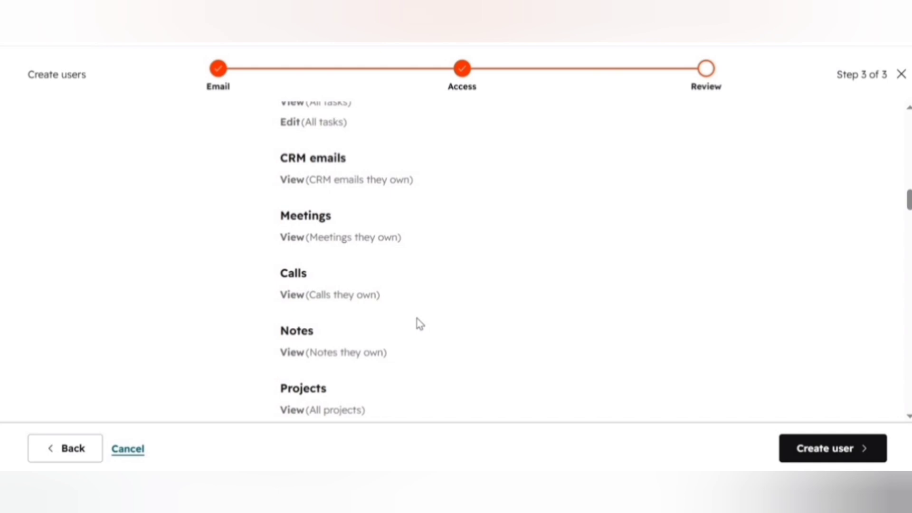
Scroll through all remaining permission sections on the Review user access step.
scroll(377, 345, down, 5)
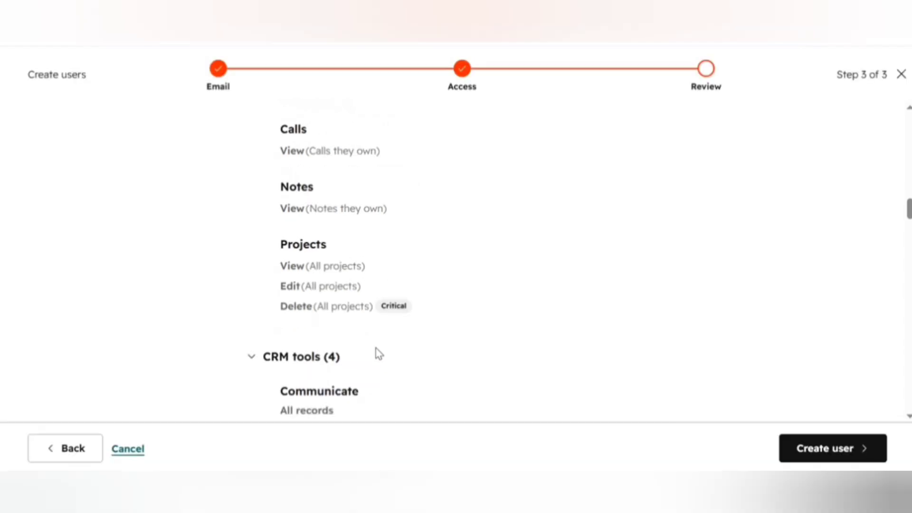
scroll(281, 352, down, 2)
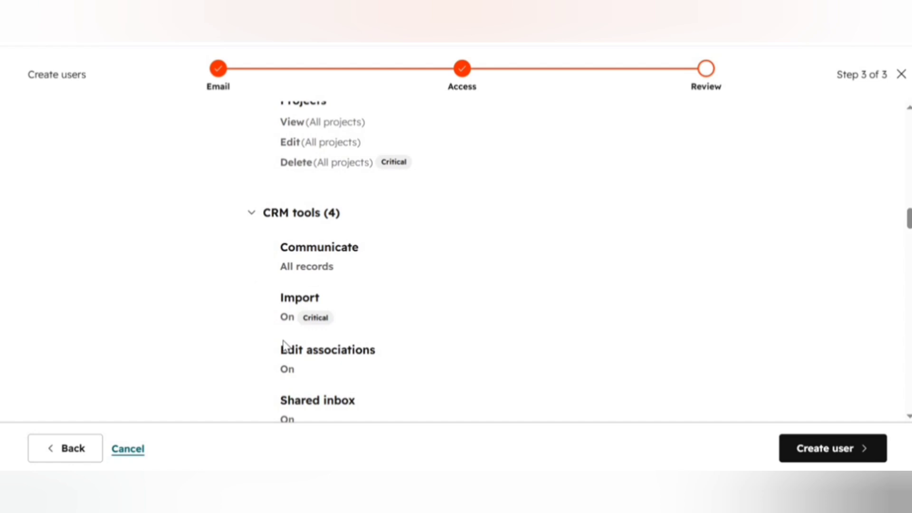
scroll(266, 340, down, 3)
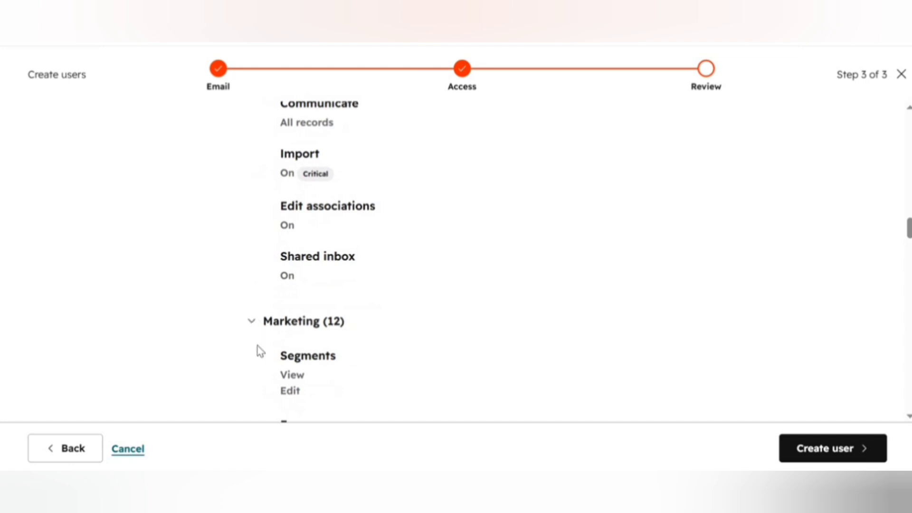
scroll(261, 351, down, 3)
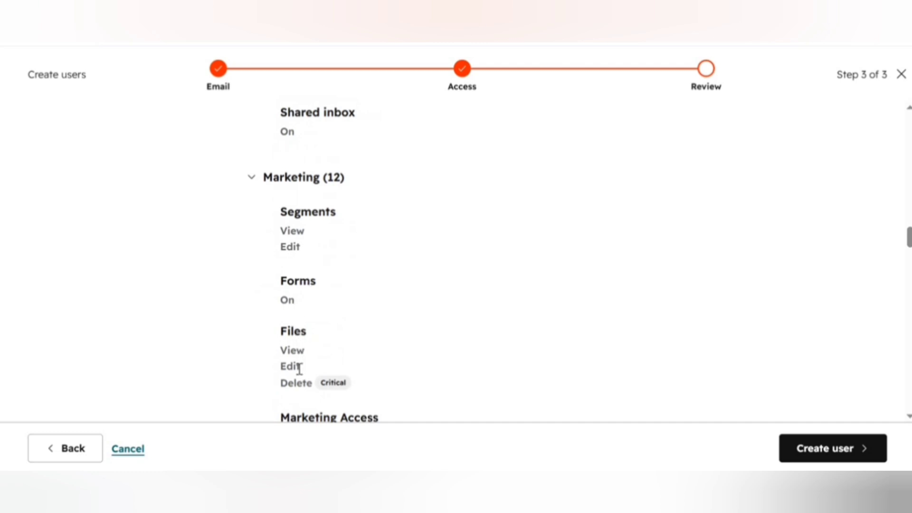
scroll(300, 369, down, 4)
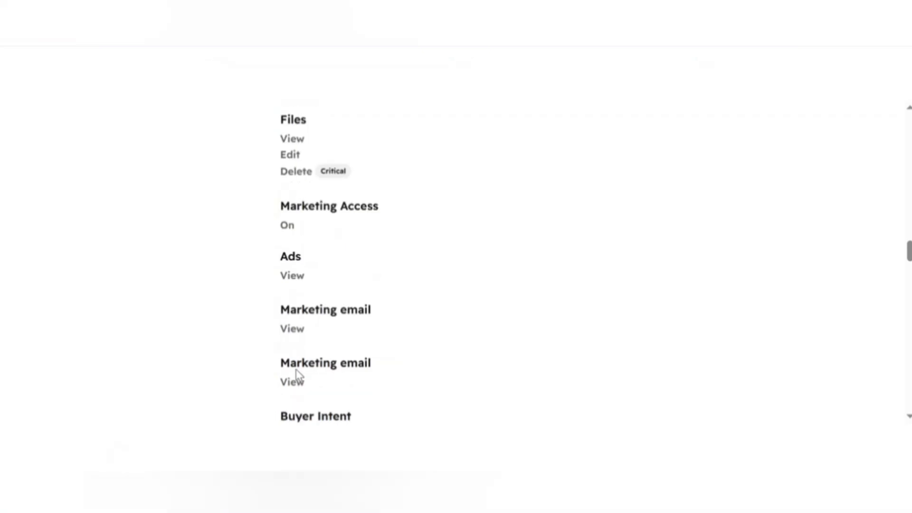
scroll(297, 375, down, 2)
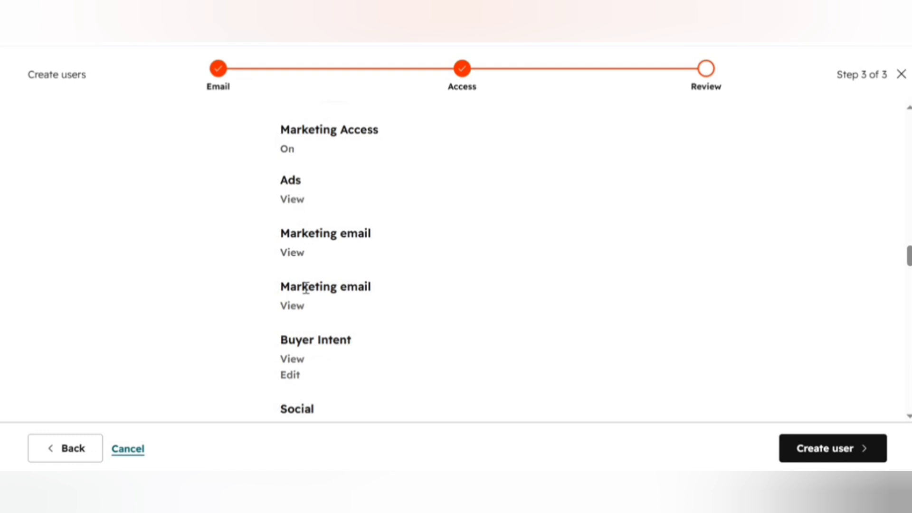
scroll(300, 298, down, 1)
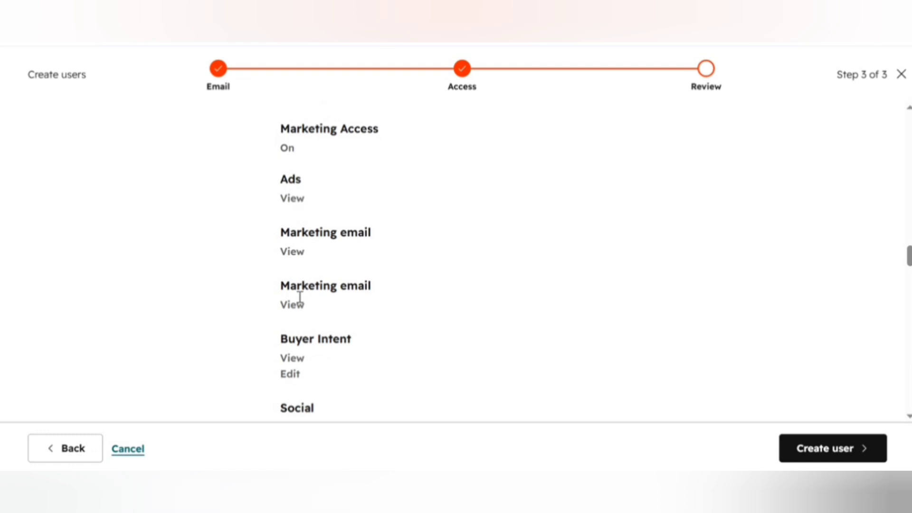
scroll(304, 327, down, 5)
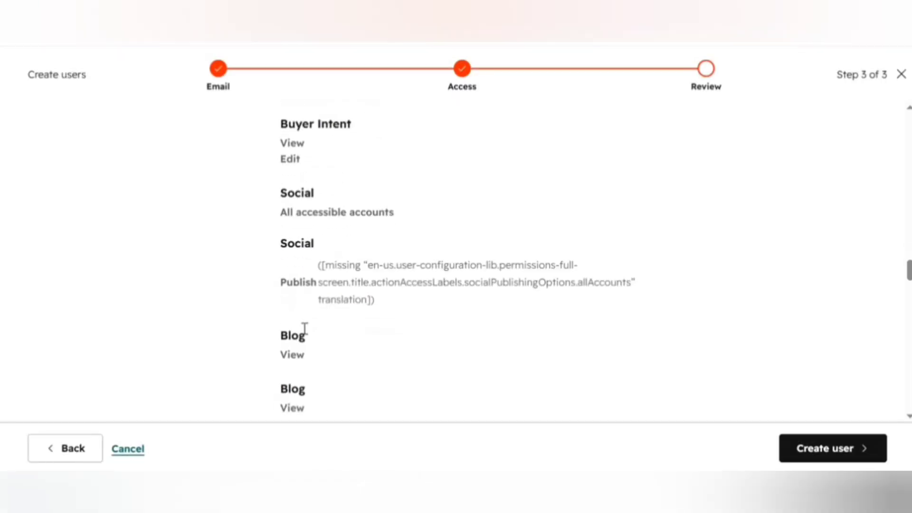
scroll(306, 345, down, 5)
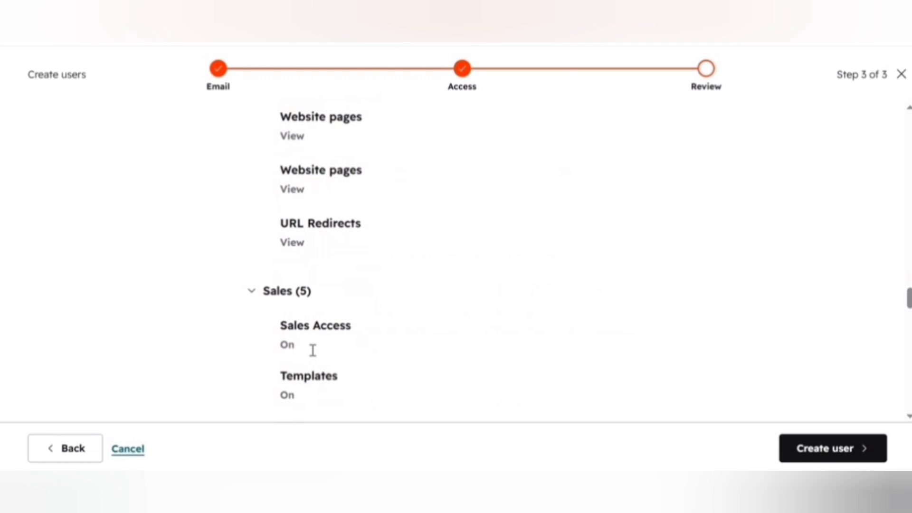
scroll(313, 351, down, 10)
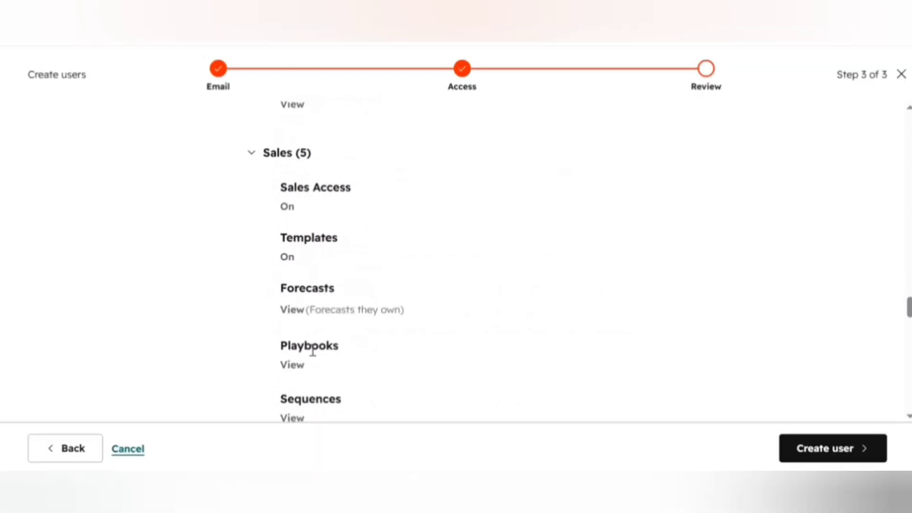
scroll(316, 359, down, 10)
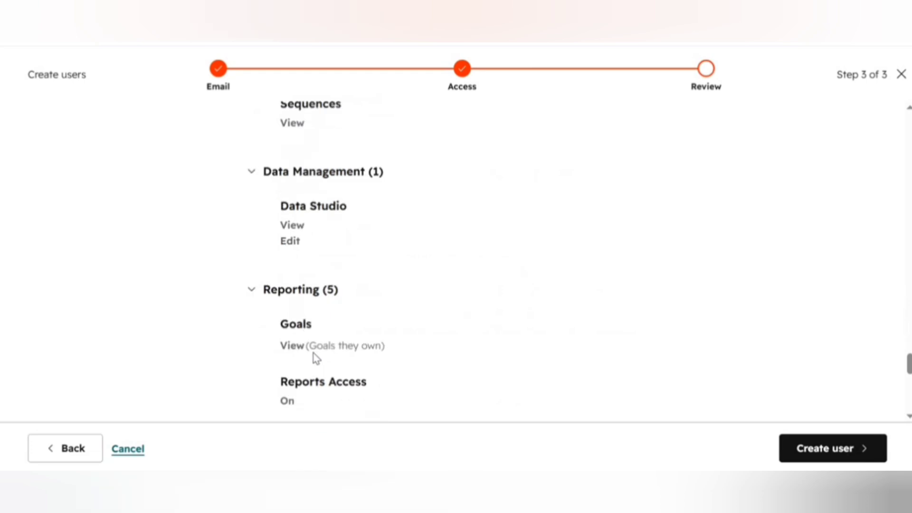
scroll(316, 358, down, 10)
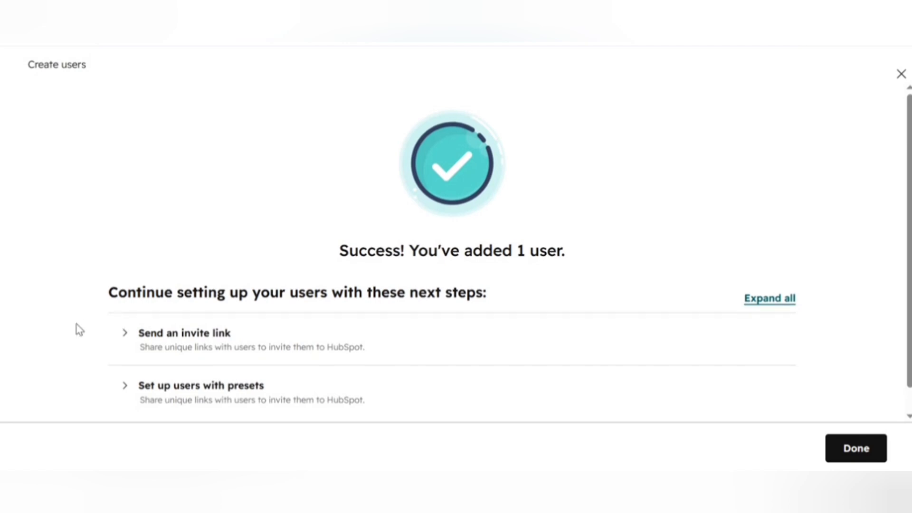
Expand Send an invite link and copy the second user's unique invite link.
scroll(76, 324, down, 1)
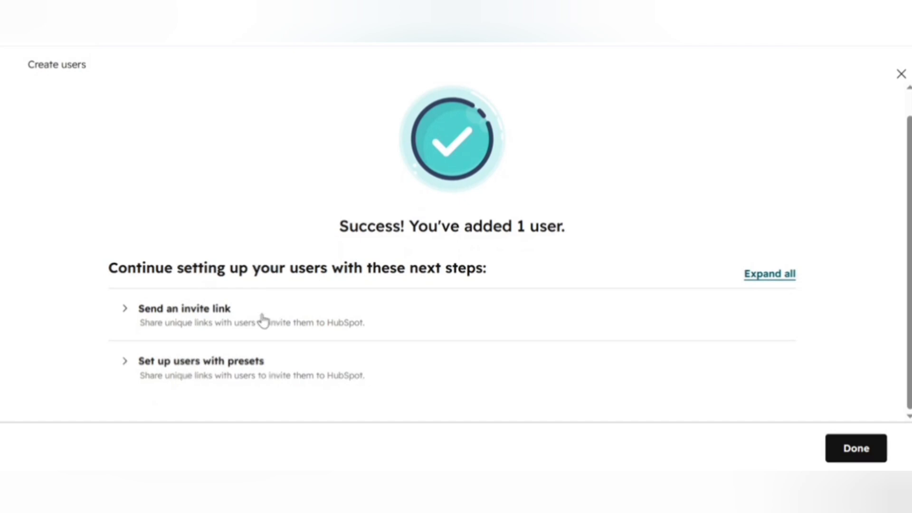
click(212, 320)
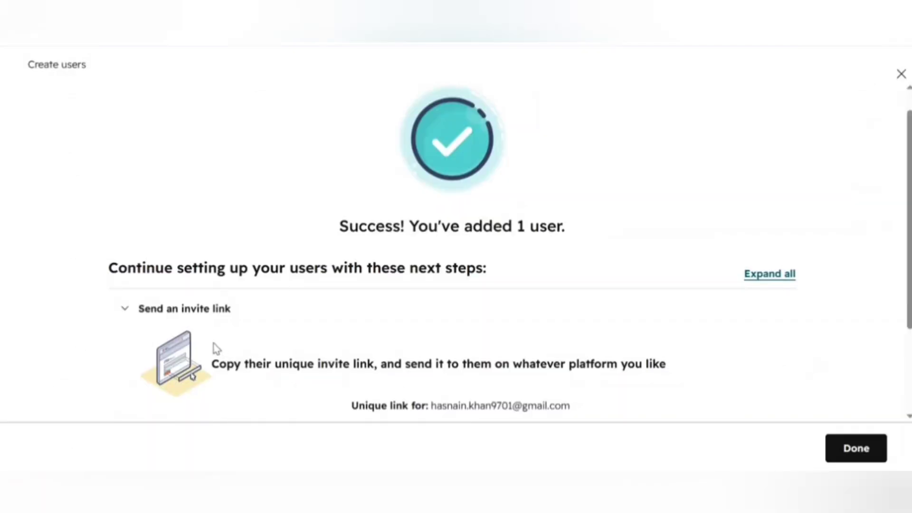
scroll(215, 349, down, 3)
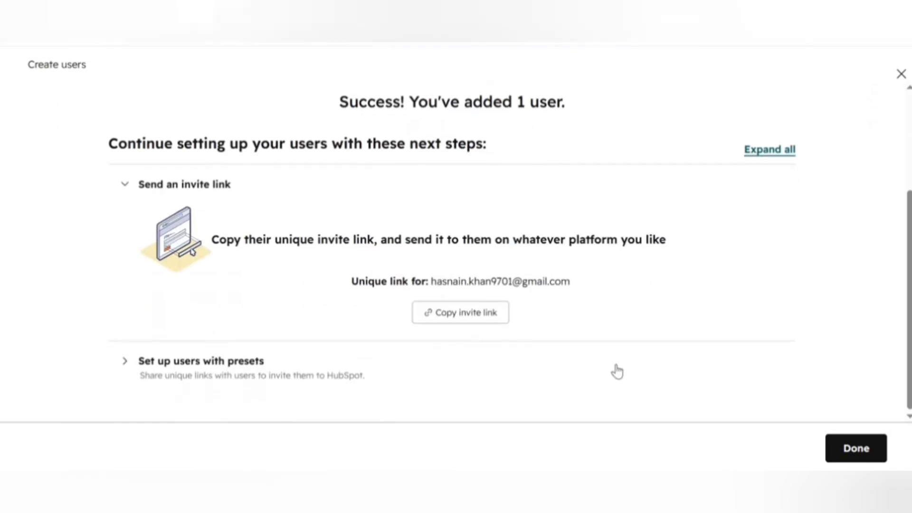
click(468, 324)
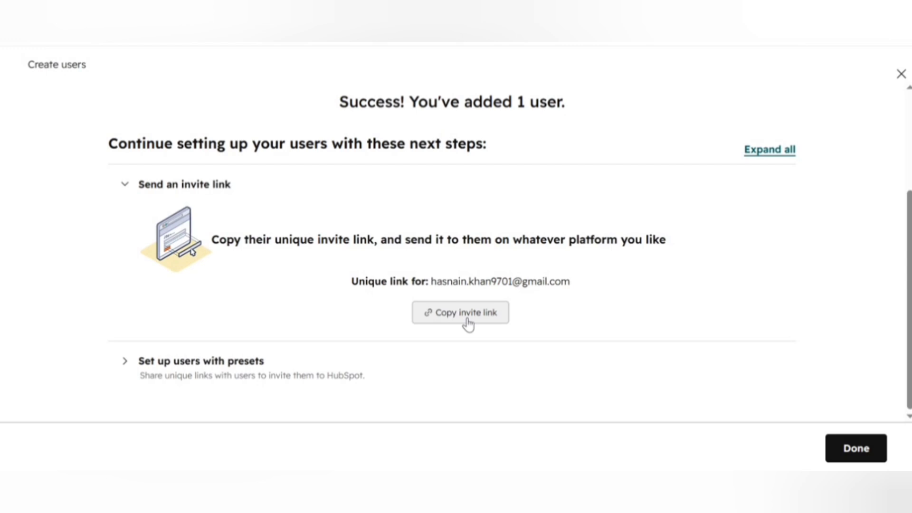
click(468, 325)
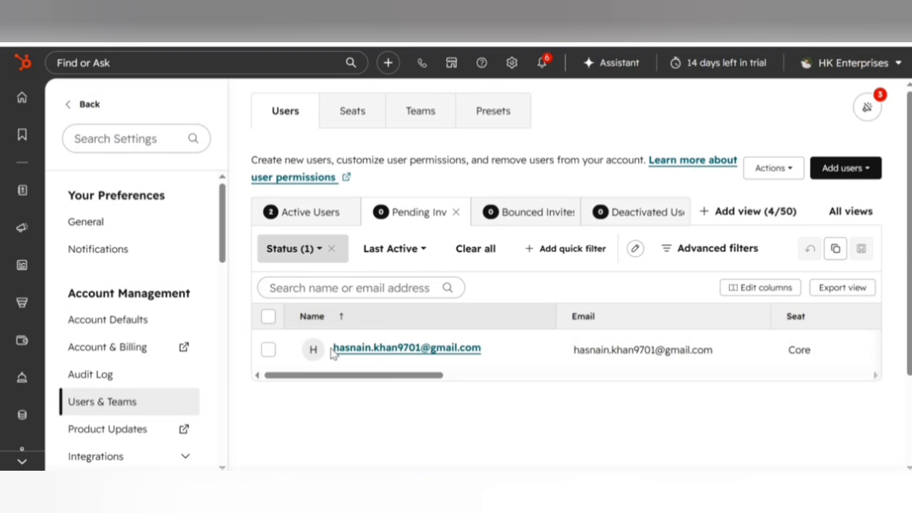
Scroll the Pending Invites table back left to show the invited user's Name, Email and Core seat.
mouse_move(394, 355)
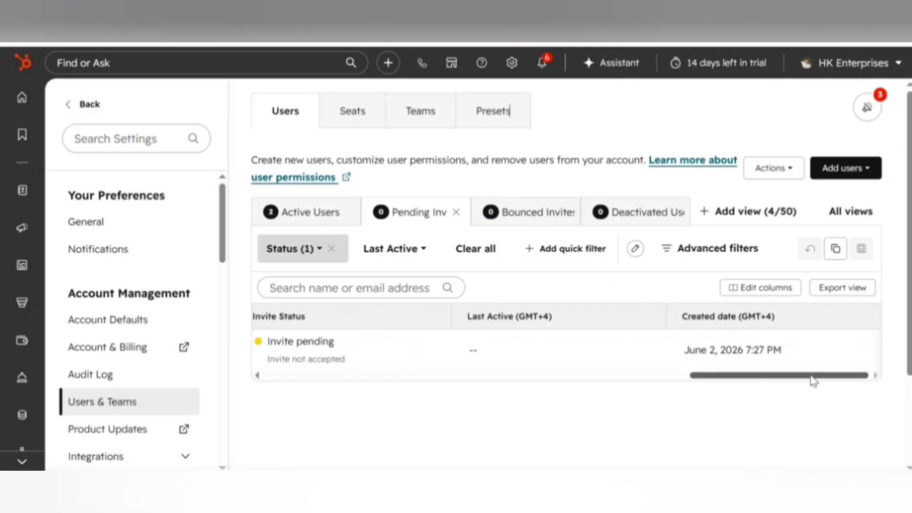
drag(737, 378, 365, 374)
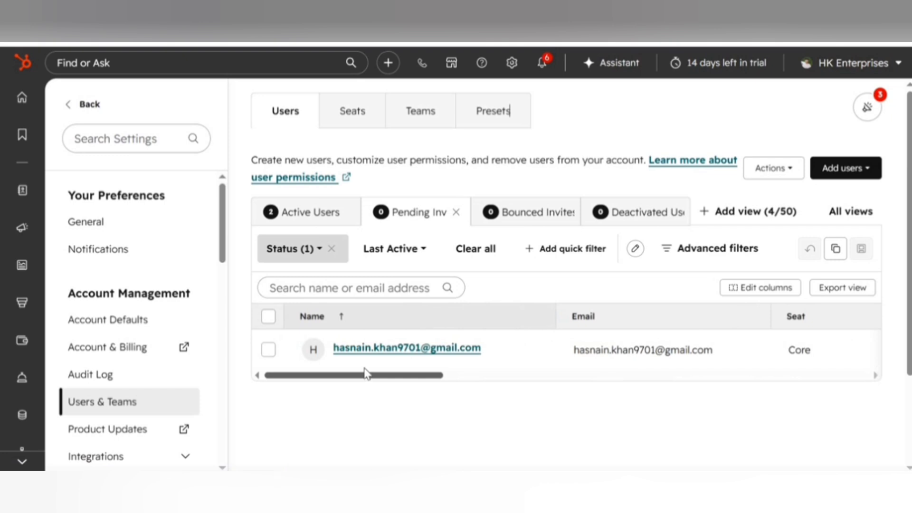
mouse_move(366, 374)
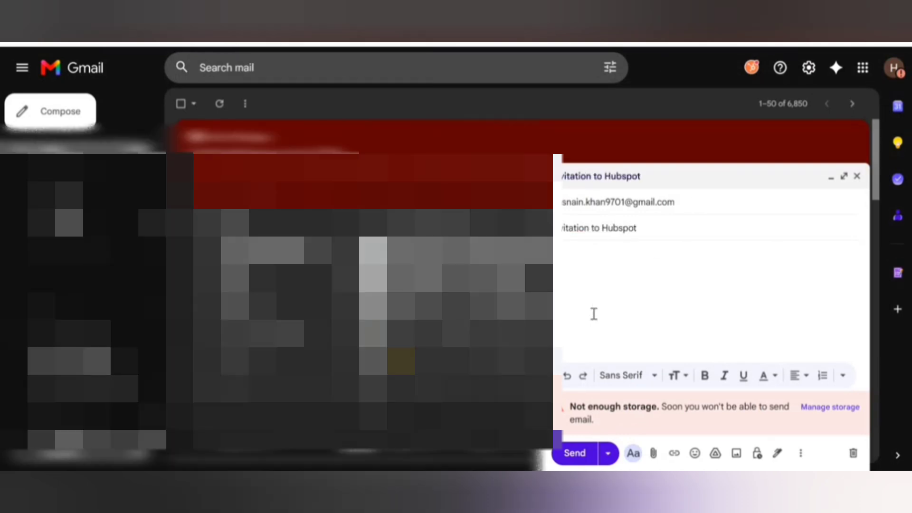
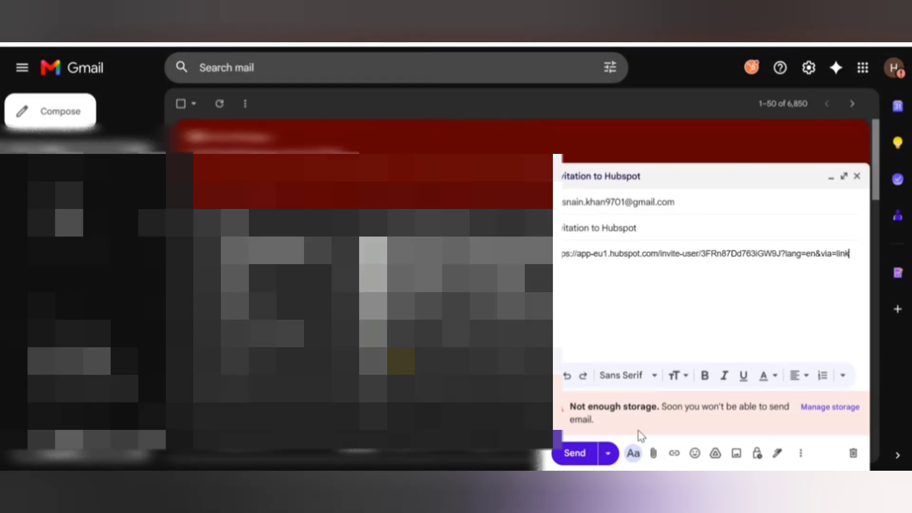
Paste the HubSpot invite link into the Gmail draft body and send it.
click(576, 453)
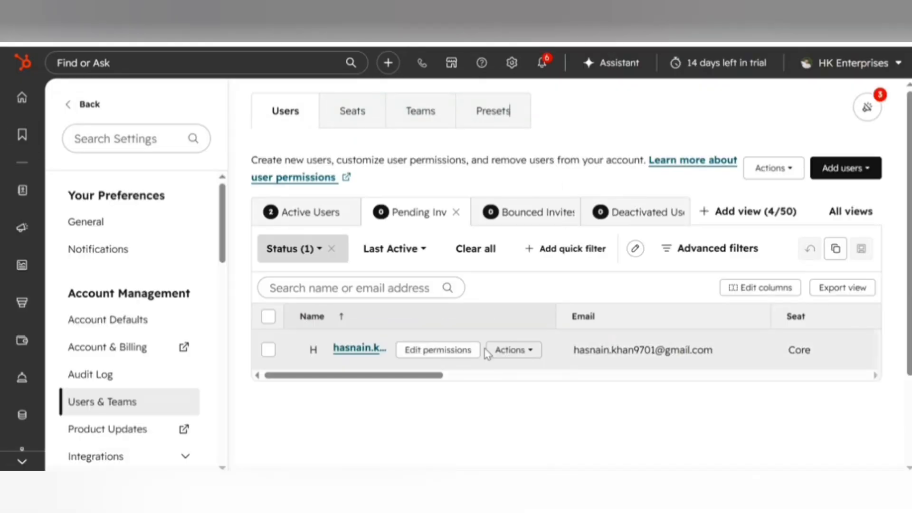
Review the pending user's Invite pending status, then reload the page to confirm no invites remain.
click(526, 353)
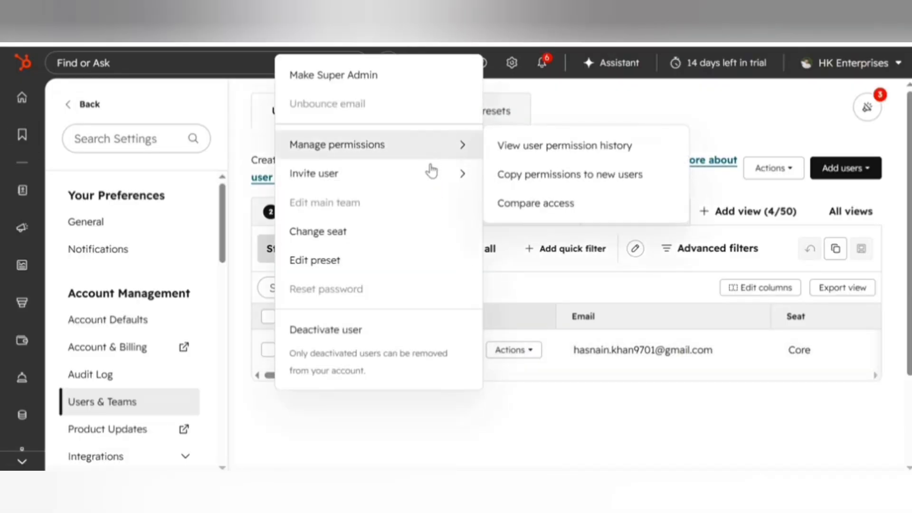
mouse_move(470, 174)
click(521, 209)
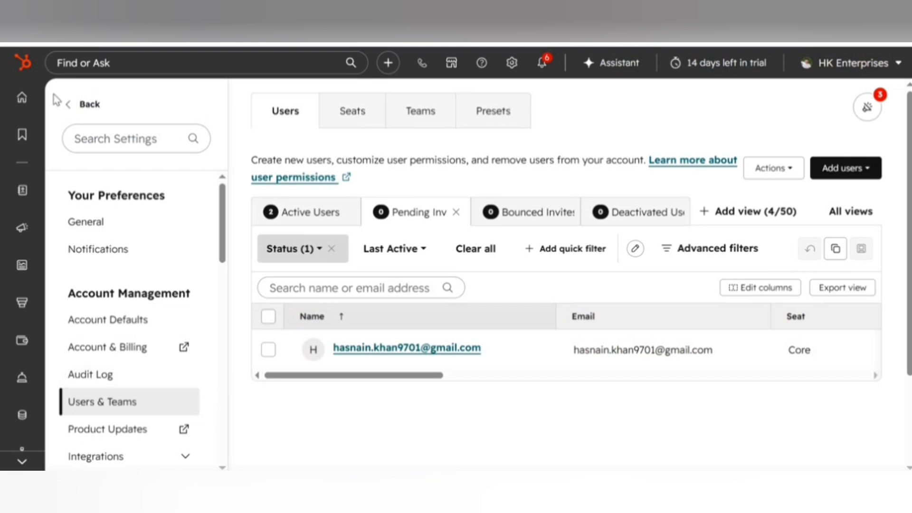
drag(425, 376, 776, 377)
drag(635, 342, 385, 332)
click(456, 29)
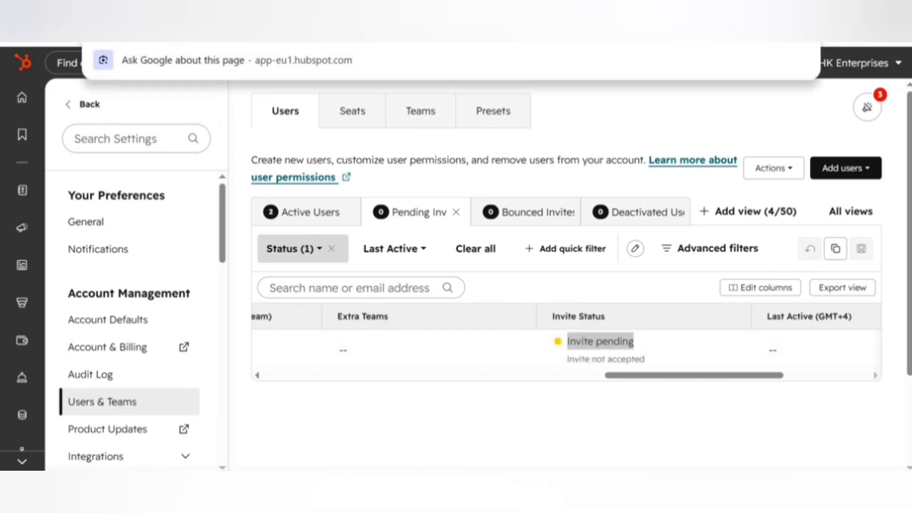
key(Return)
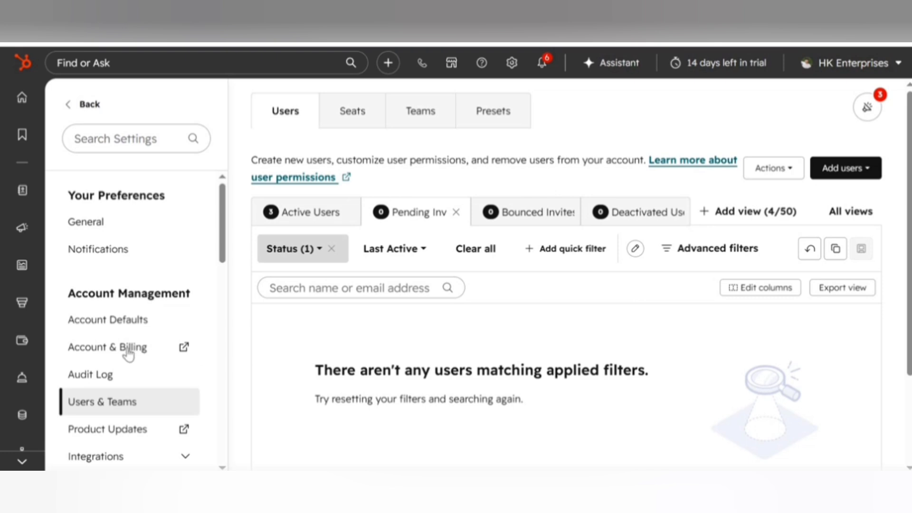
Reload Users & Teams and review the active users' Service Professional Trial seats.
click(136, 401)
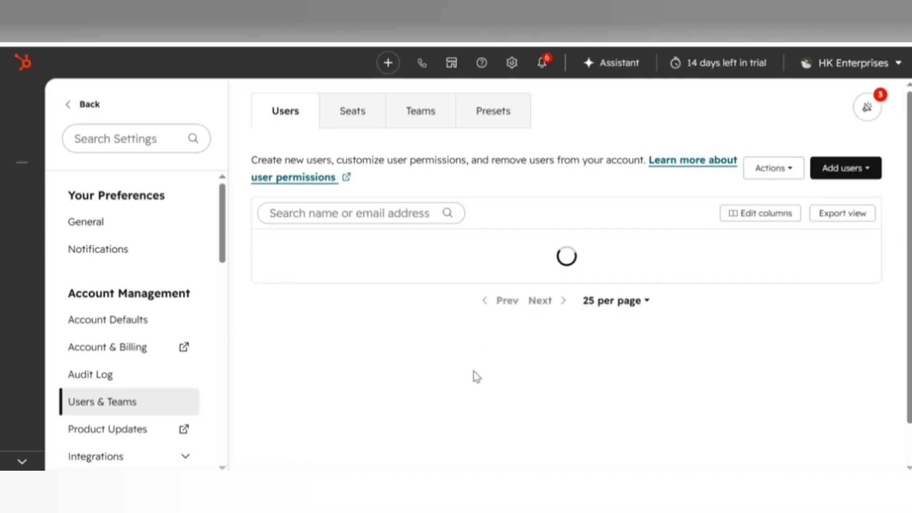
scroll(468, 408, down, 2)
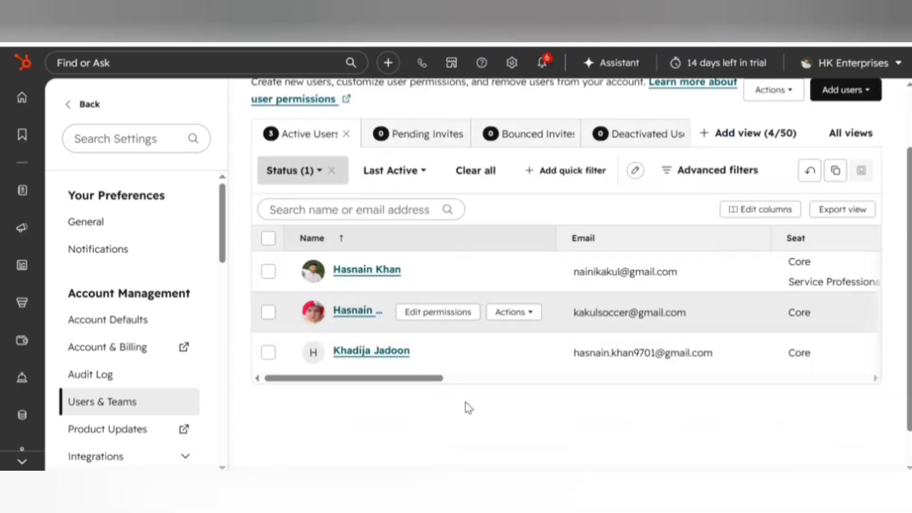
scroll(468, 408, down, 1)
scroll(380, 347, right, 3)
scroll(413, 348, left, 3)
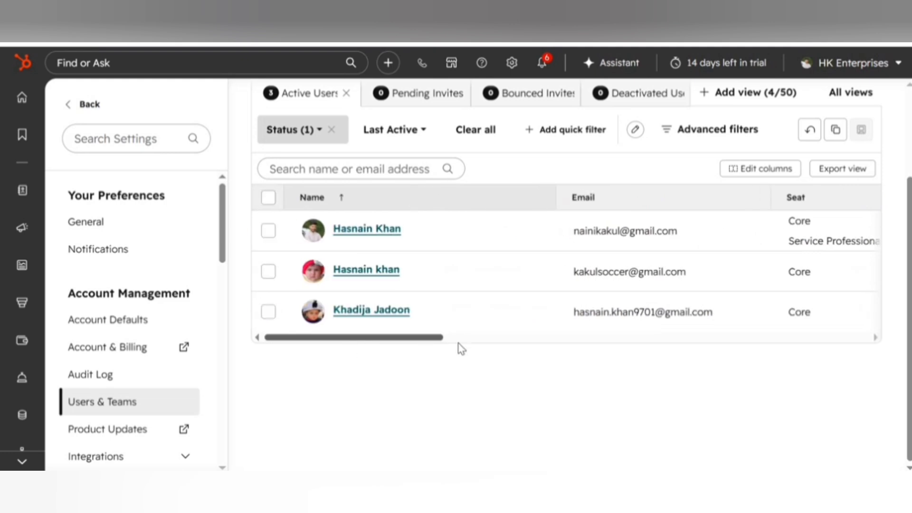
scroll(461, 348, right, 3)
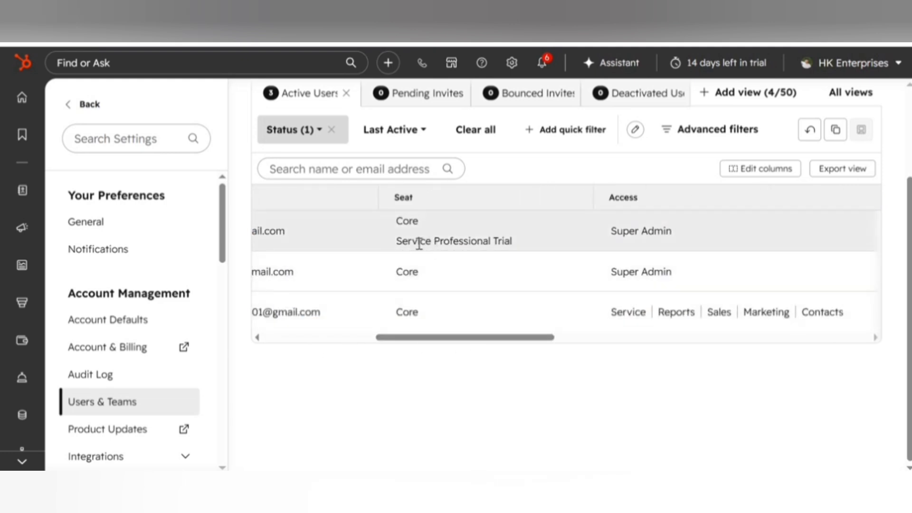
drag(437, 242, 515, 242)
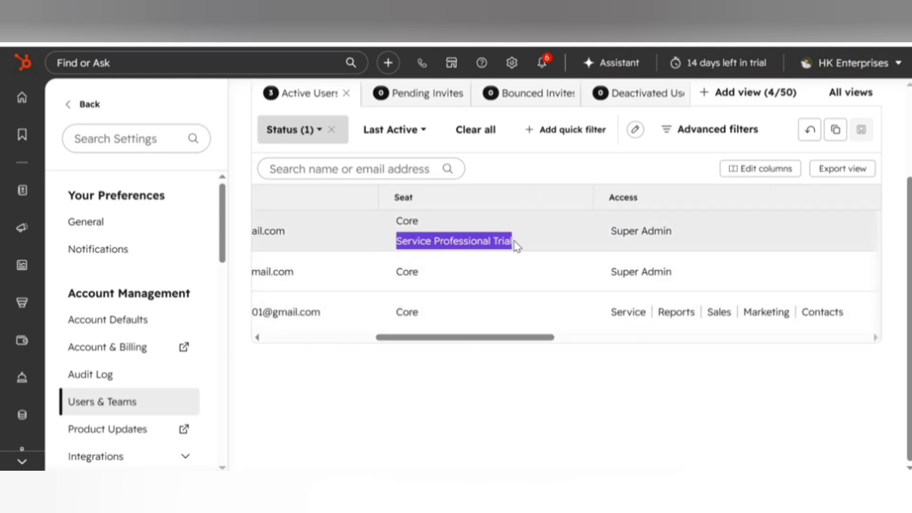
click(521, 264)
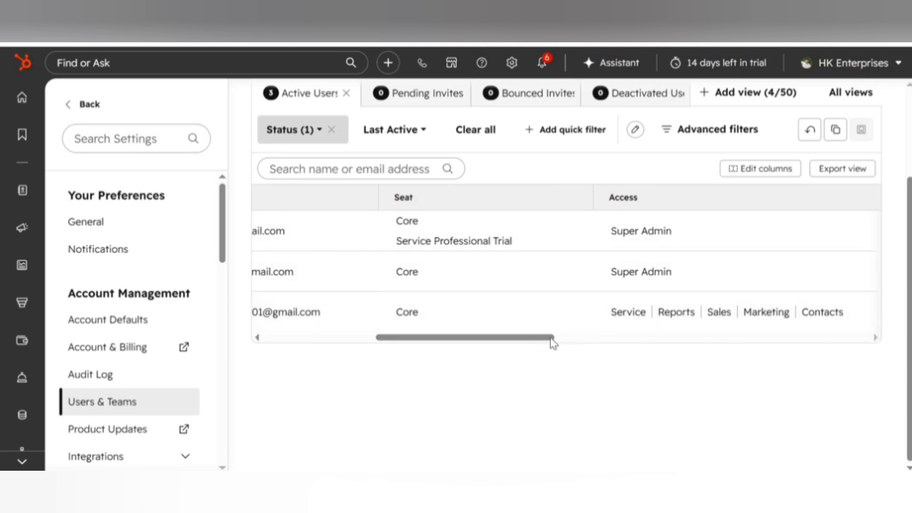
Check the Invite Status column shows all three accepted, then place the contacts CSV on the desktop.
scroll(571, 341, right, 4)
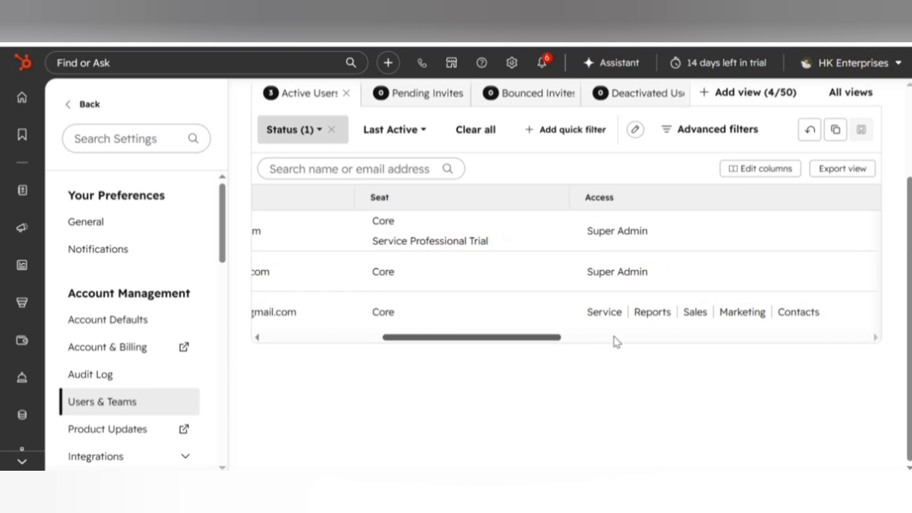
scroll(686, 338, right, 5)
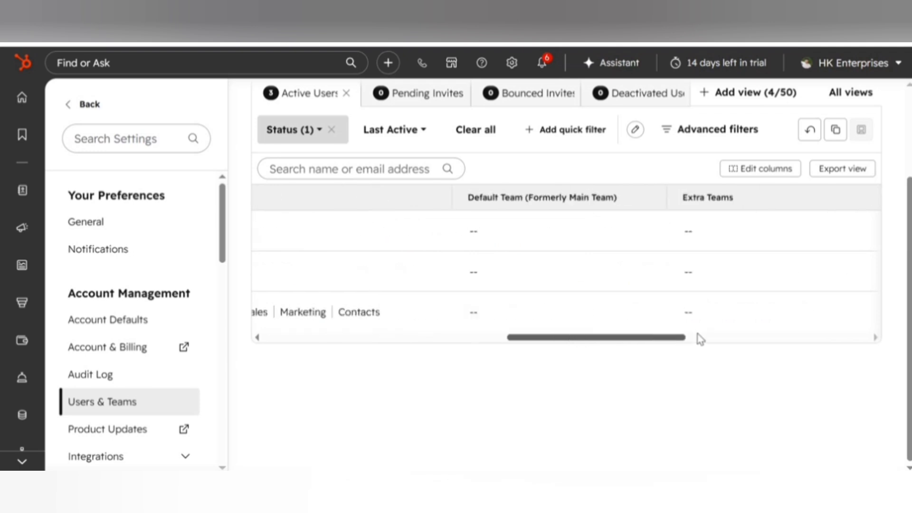
scroll(736, 334, right, 3)
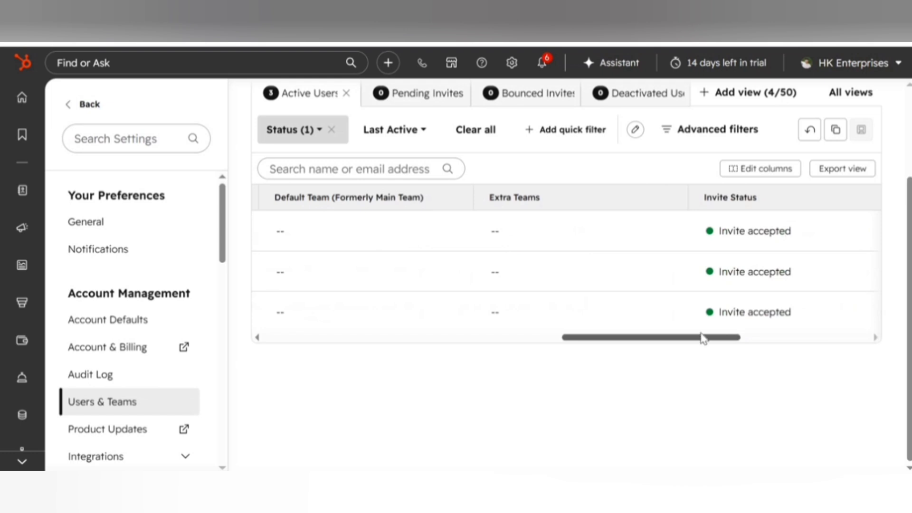
scroll(606, 338, left, 10)
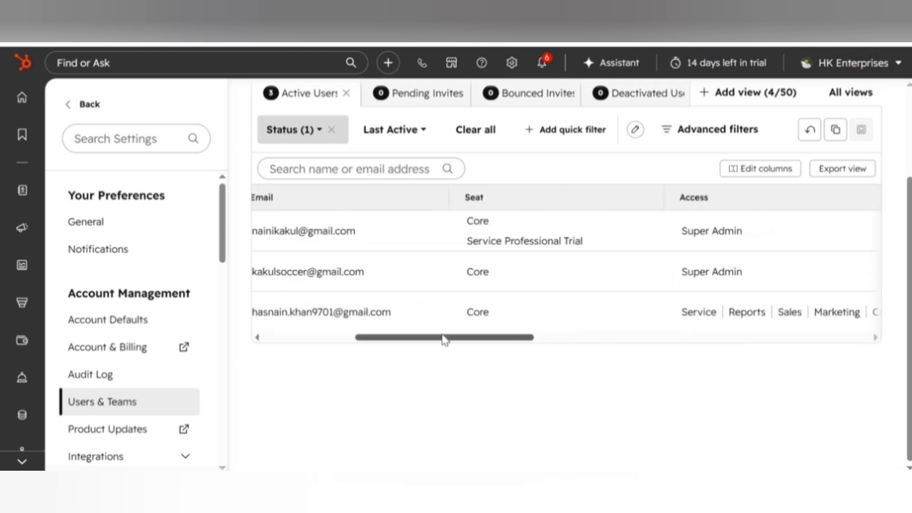
scroll(412, 340, left, 3)
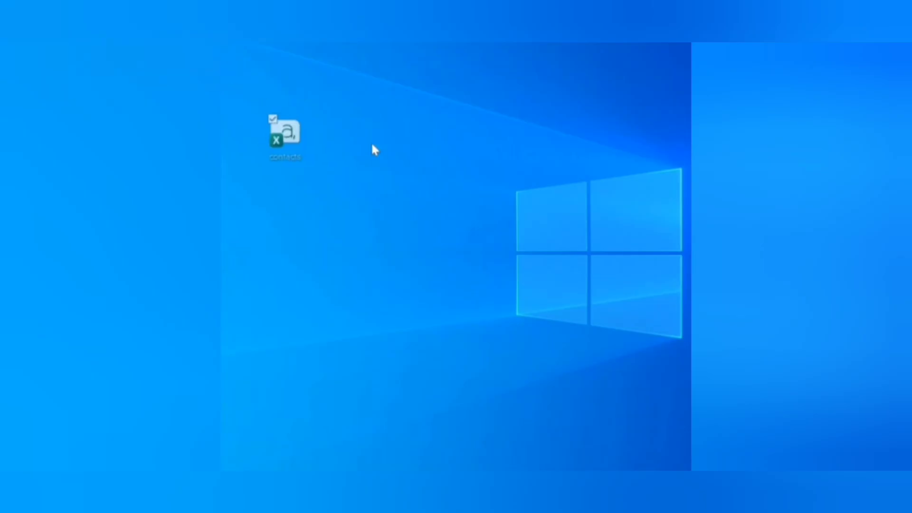
drag(372, 145, 304, 174)
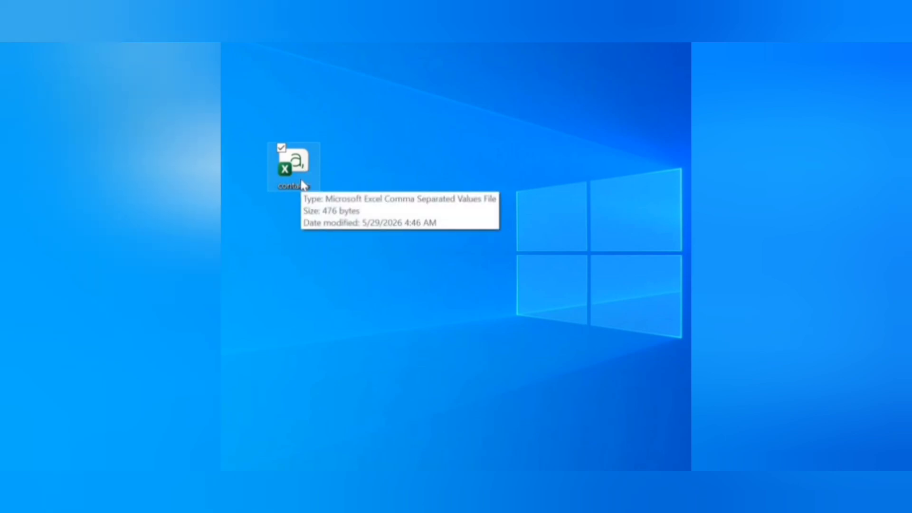
Open the contacts CSV in Excel, maximize the window and dismiss the data-loss warning.
double_click(302, 184)
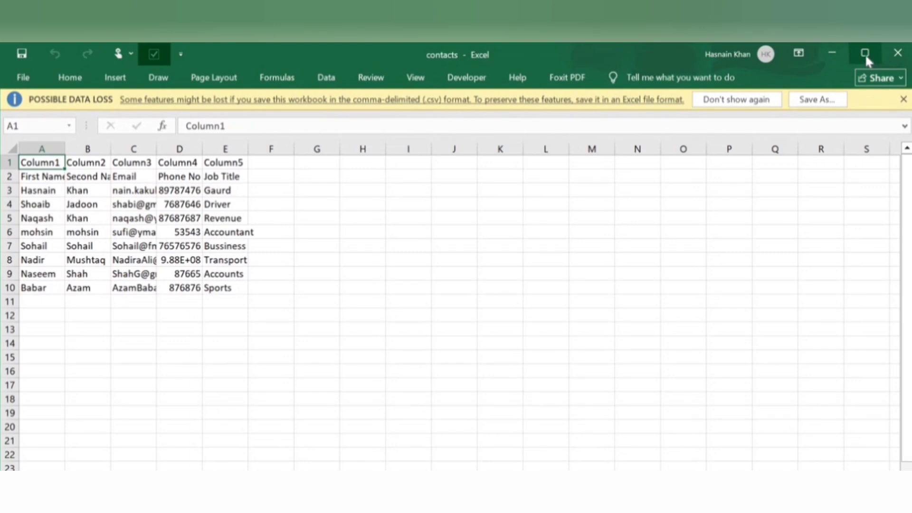
click(865, 53)
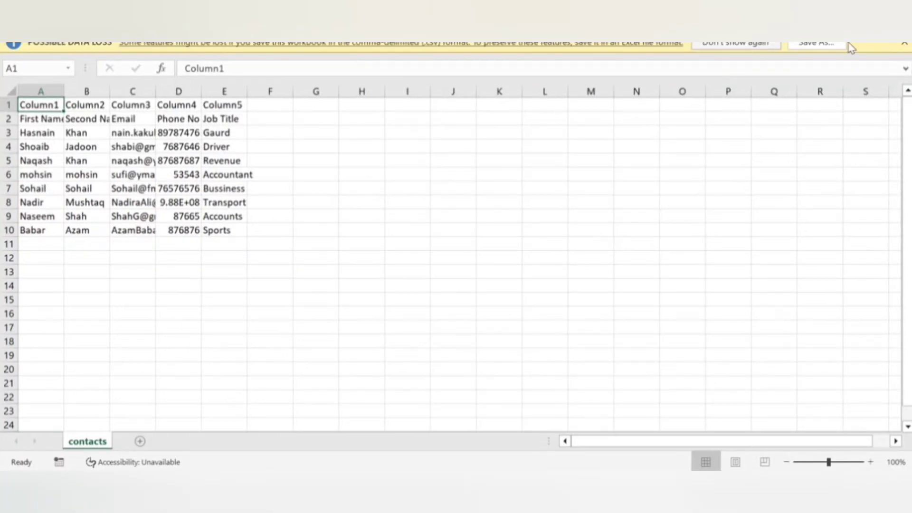
click(734, 44)
click(357, 167)
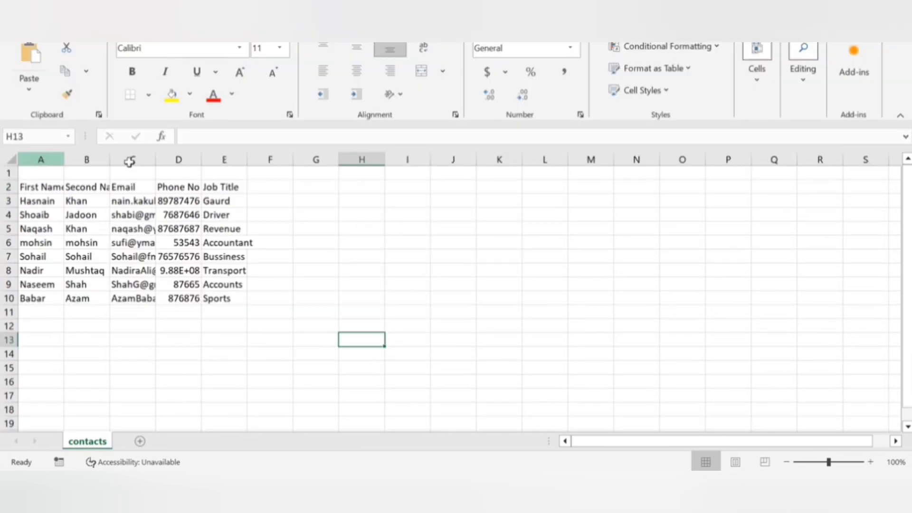
Autofit columns A–E and centre-align all data on the sheet.
drag(41, 160, 255, 159)
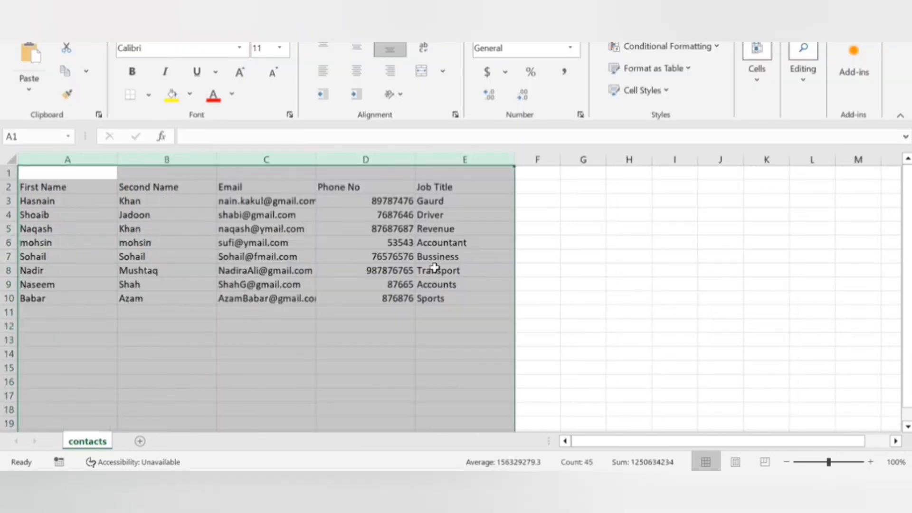
click(476, 325)
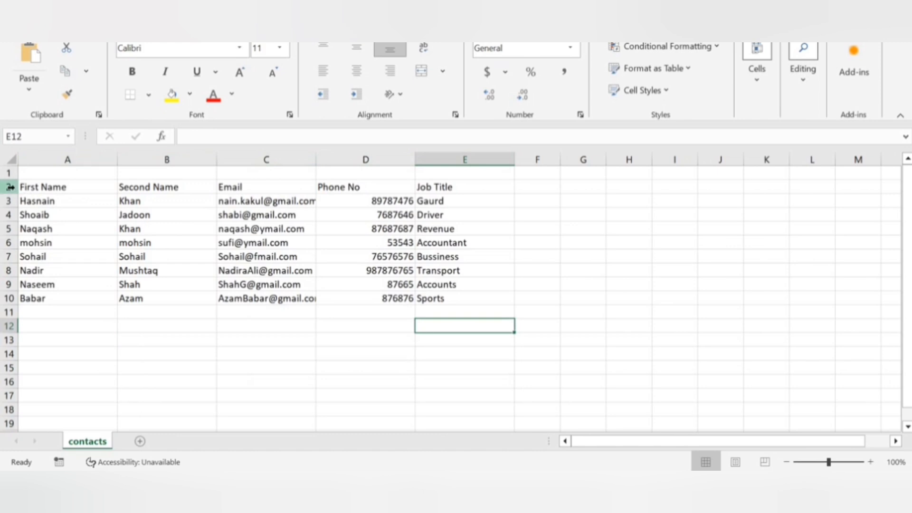
drag(63, 187, 456, 304)
click(496, 369)
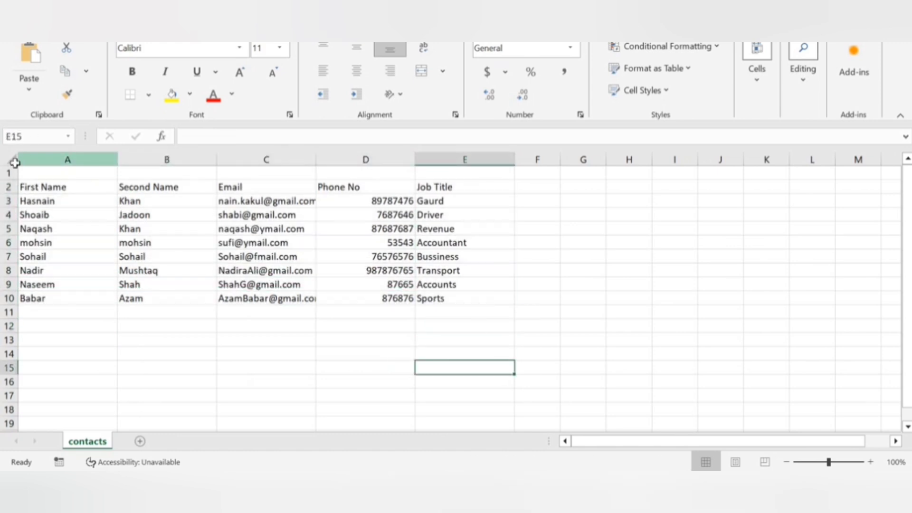
key(ctrl+a)
click(344, 80)
click(344, 80)
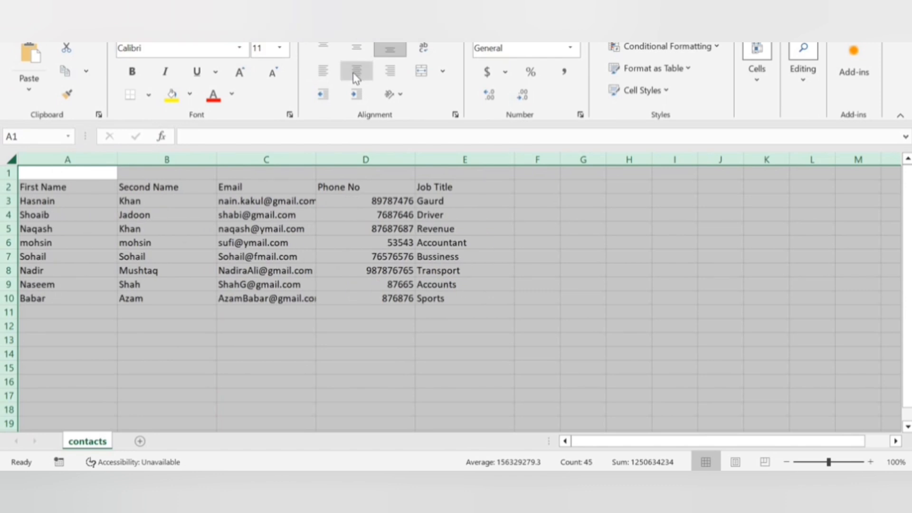
click(345, 80)
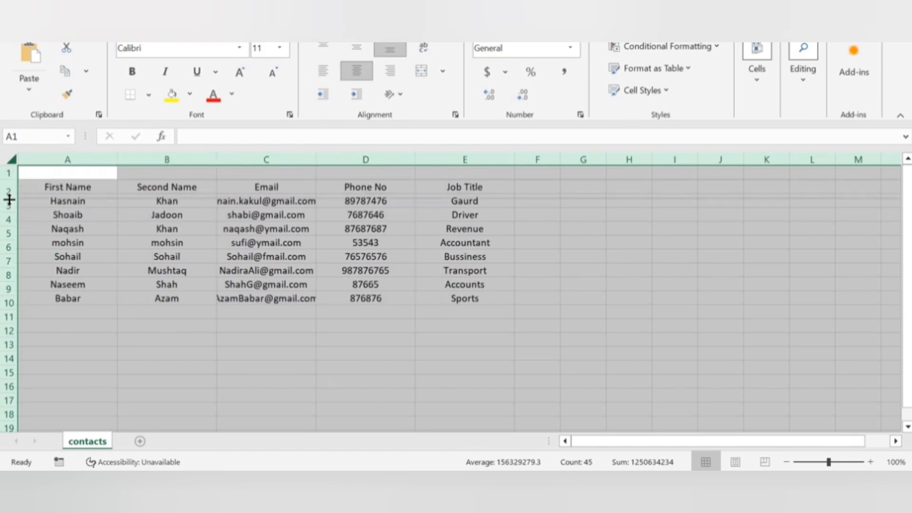
Make all rows taller and give header row A2:E2 a bold light-blue fill.
drag(6, 197, 6, 204)
drag(516, 338, 456, 323)
click(366, 328)
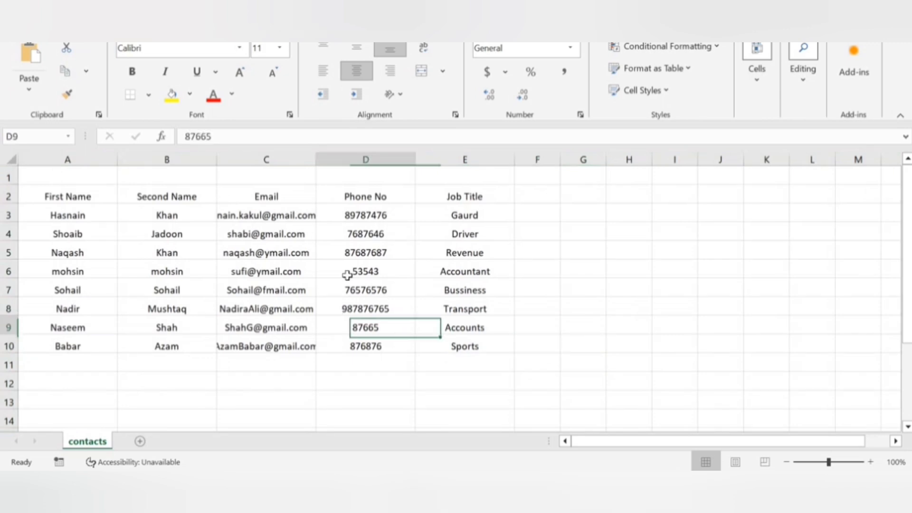
click(71, 196)
shift+click(456, 198)
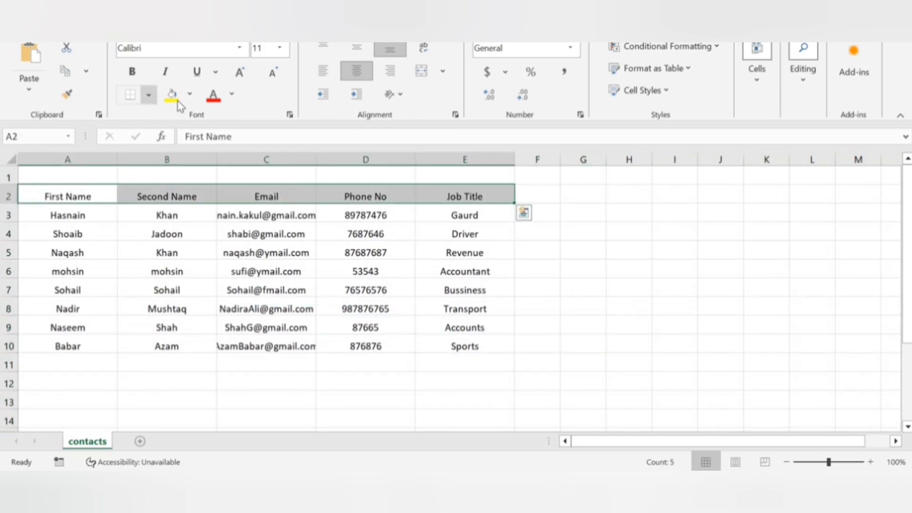
click(189, 93)
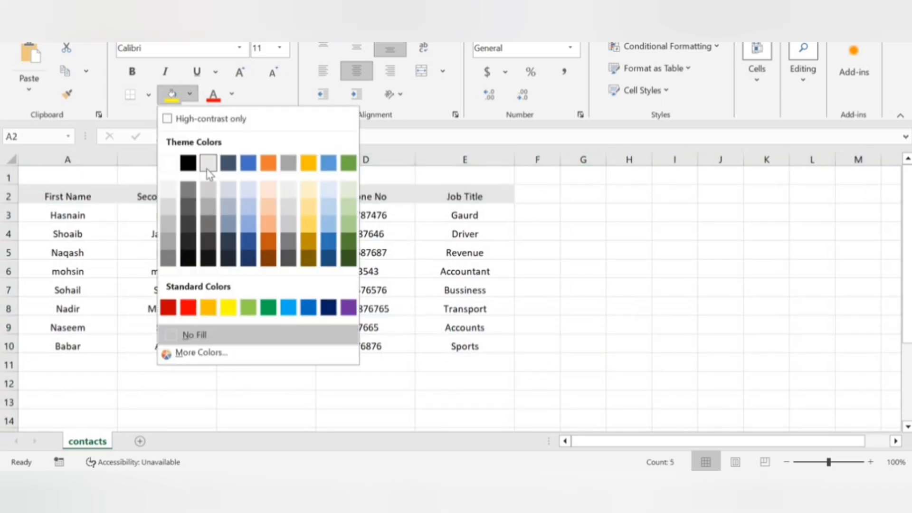
click(253, 192)
click(266, 290)
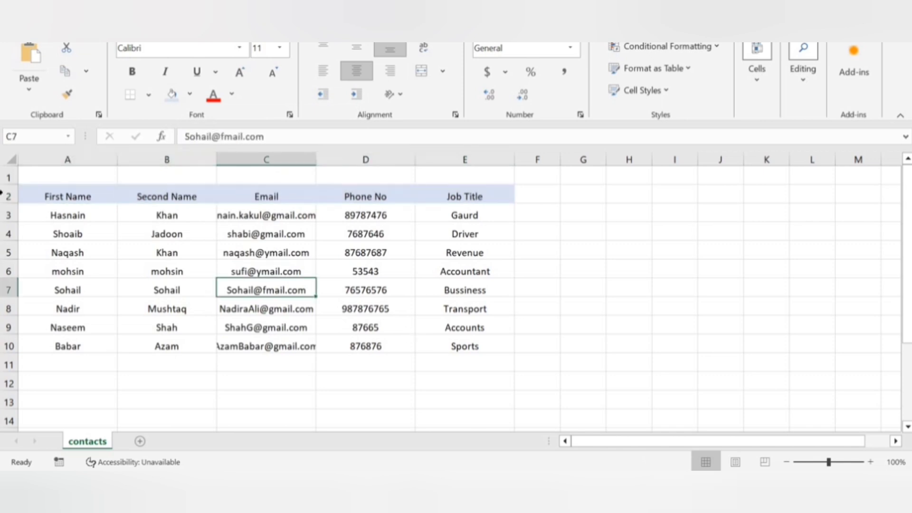
drag(68, 196, 459, 196)
key(ctrl+b)
key(ctrl+End)
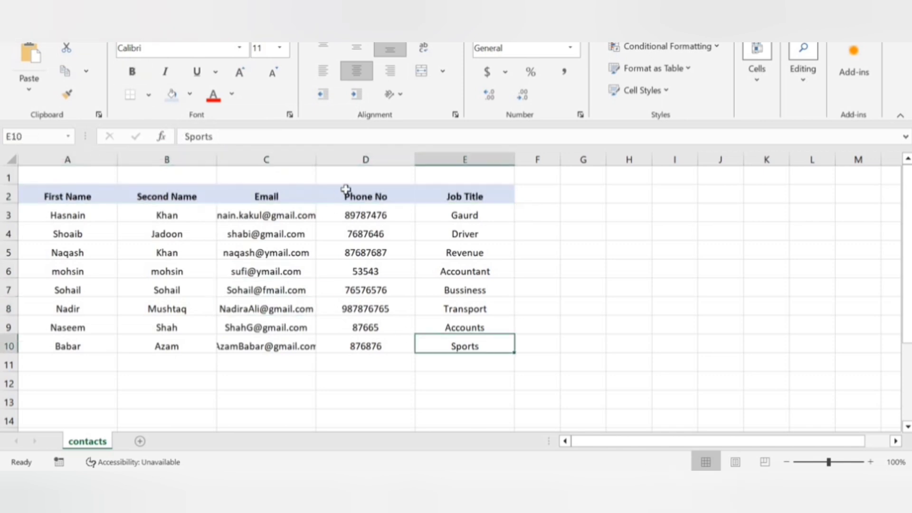
Widen the Email column and edit the second contact's email address in C4.
double_click(317, 157)
key(Up)
key(Up)
key(Up)
key(Up)
click(280, 214)
click(297, 238)
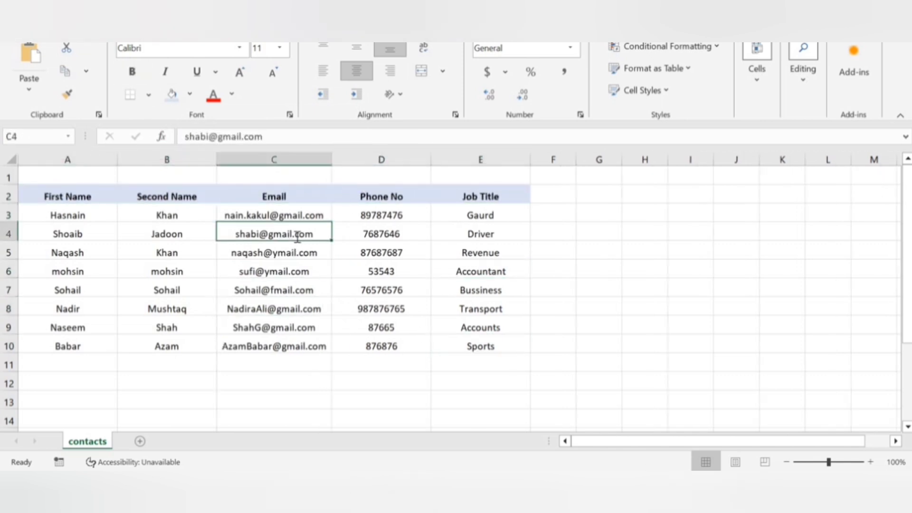
double_click(260, 234)
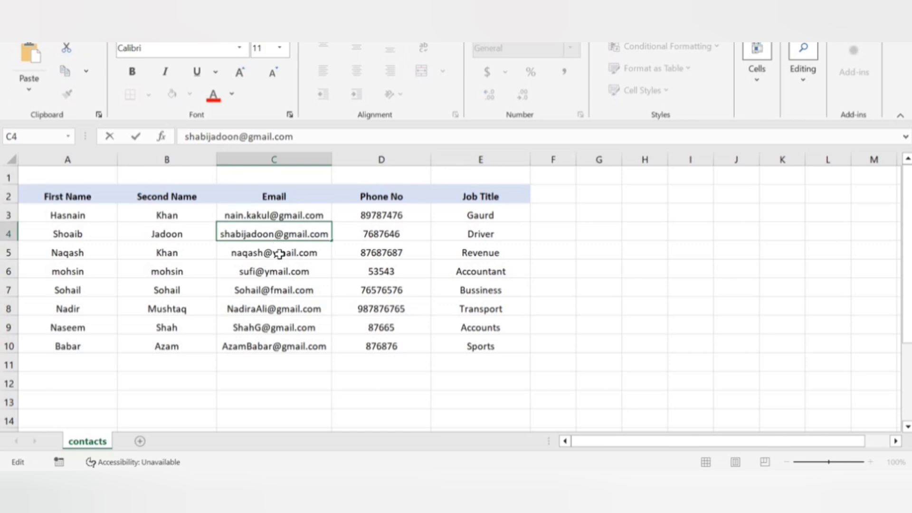
click(281, 270)
click(378, 288)
click(393, 215)
Replace the first contact's phone number in D3 with 0122201.
double_click(412, 214)
double_click(383, 216)
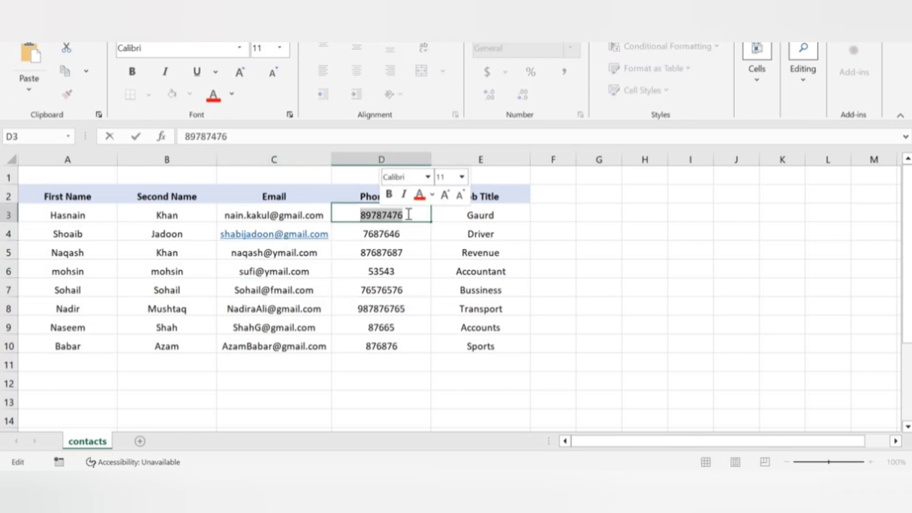
key(BackSpace)
click(429, 257)
double_click(377, 214)
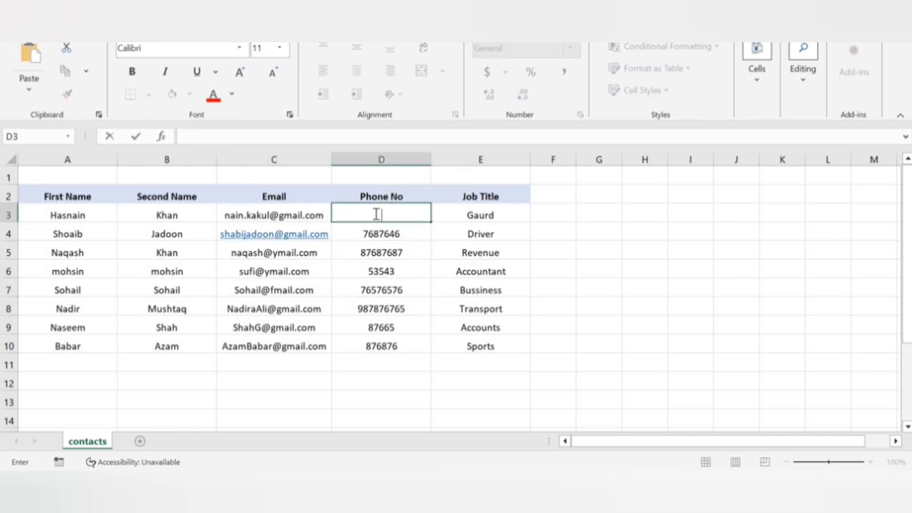
text(0122201)
click(434, 249)
Replace D4's phone number with the formula =D3+2.
click(416, 233)
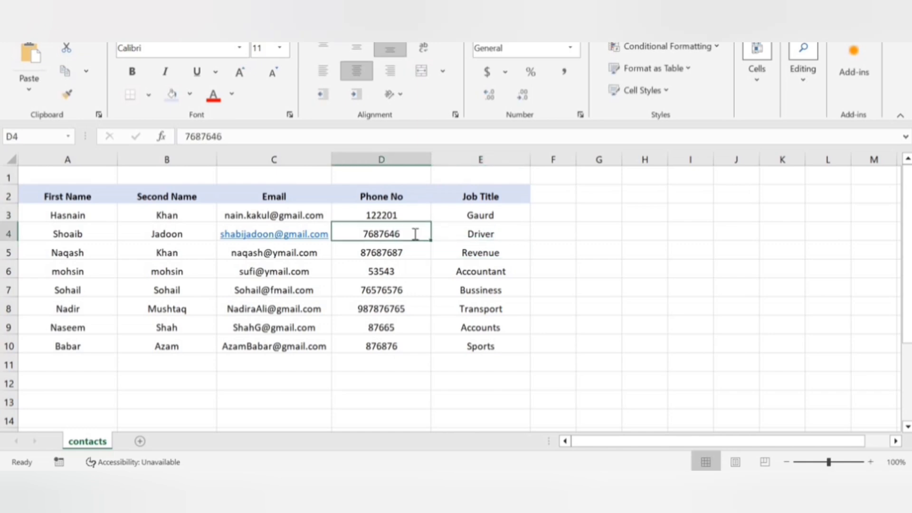
double_click(415, 234)
click(433, 298)
double_click(410, 235)
key(BackSpace)
key(BackSpace)
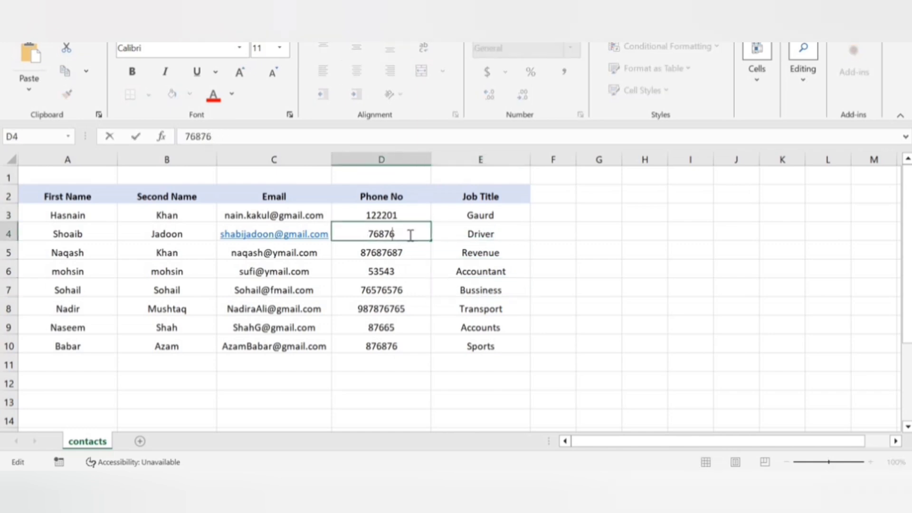
click(552, 287)
click(405, 231)
text(=)
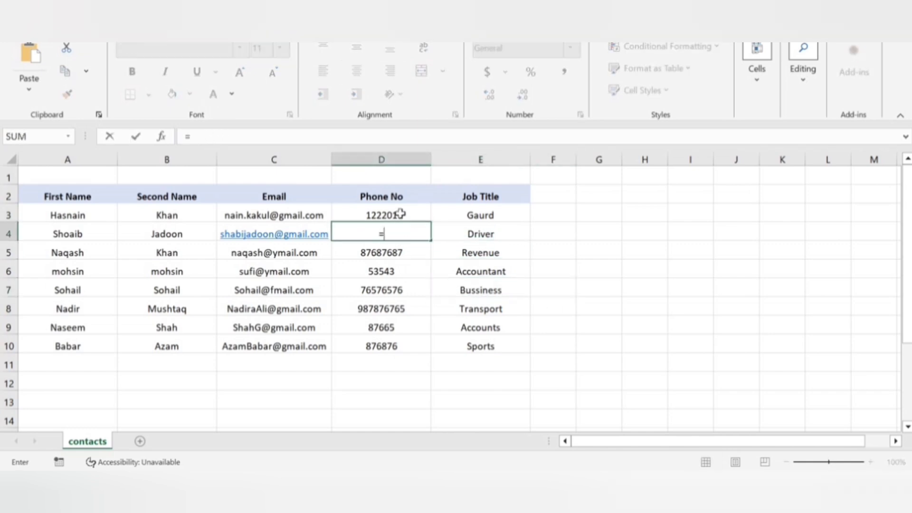
click(400, 214)
text(+)
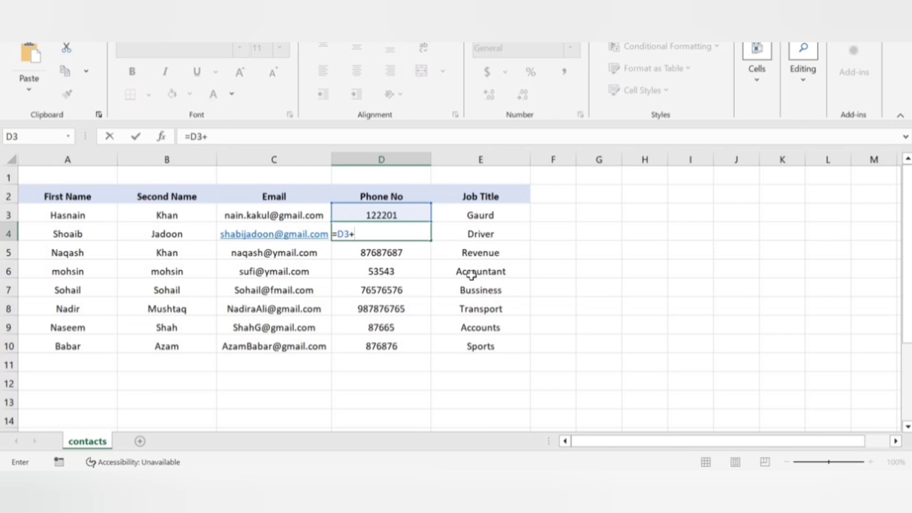
text(2)
click(599, 342)
Fill the =D3+2 formula down the Phone No column through row 10.
click(420, 234)
drag(430, 240, 440, 350)
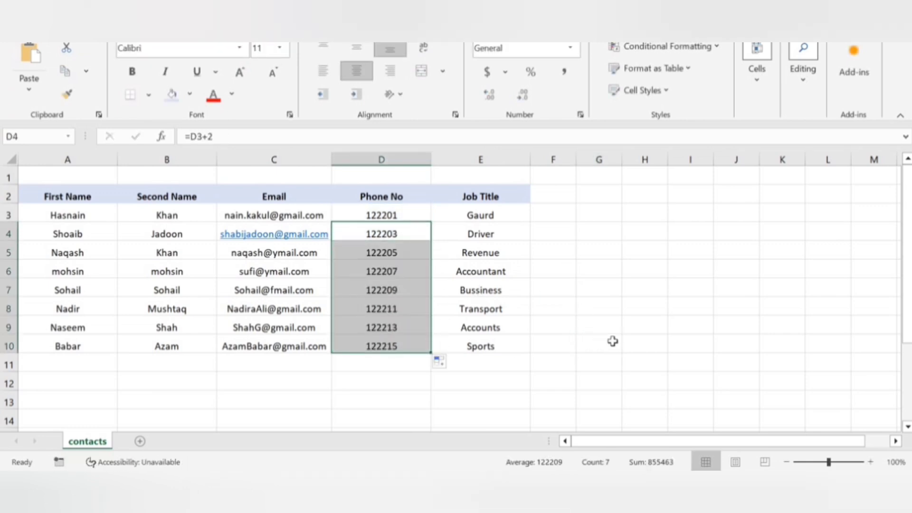
click(382, 309)
click(639, 342)
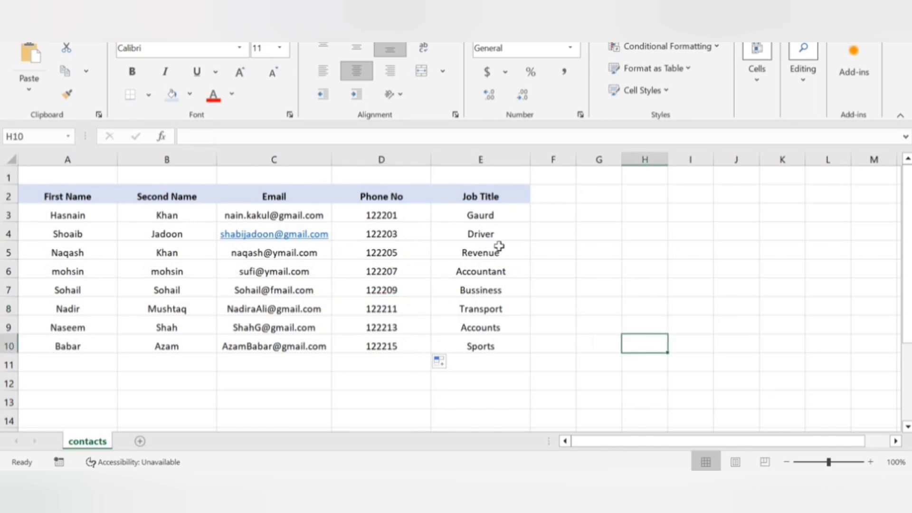
Enter the new contact's first name in A11 and move the surname into B11.
double_click(100, 366)
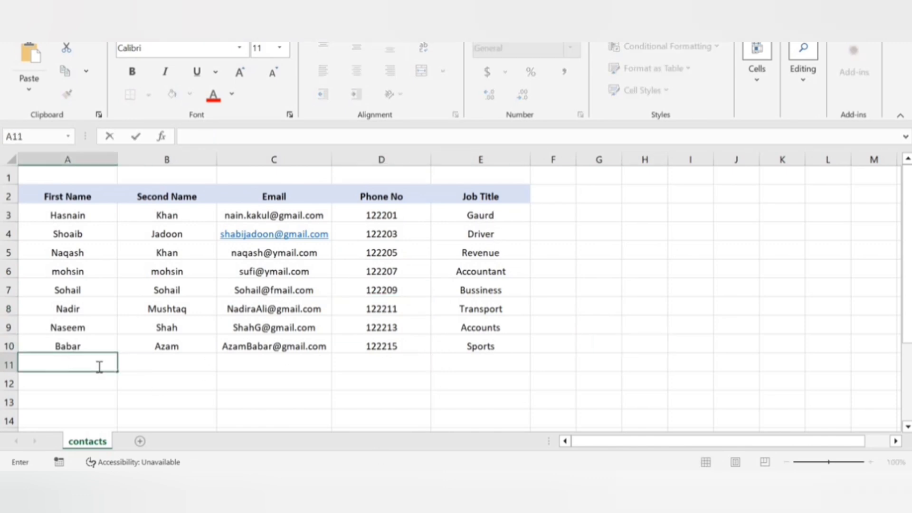
key(Tab)
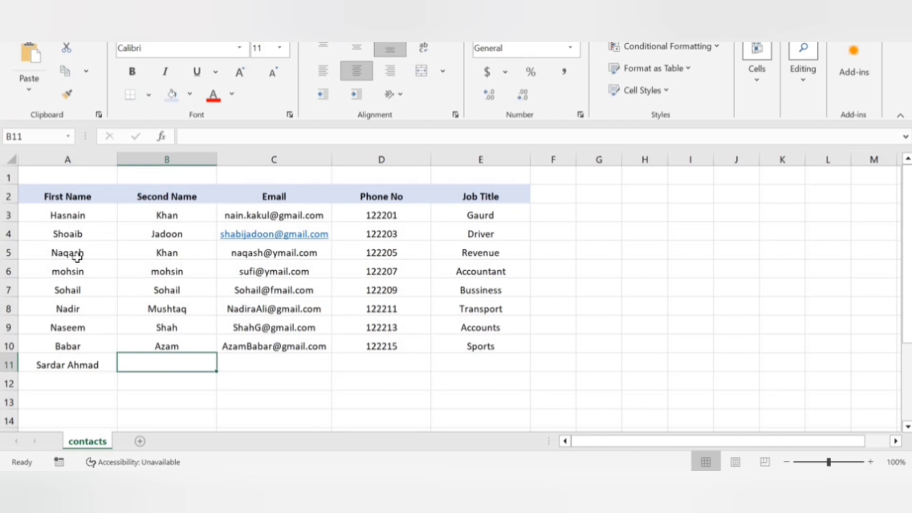
double_click(90, 365)
drag(90, 364, 49, 365)
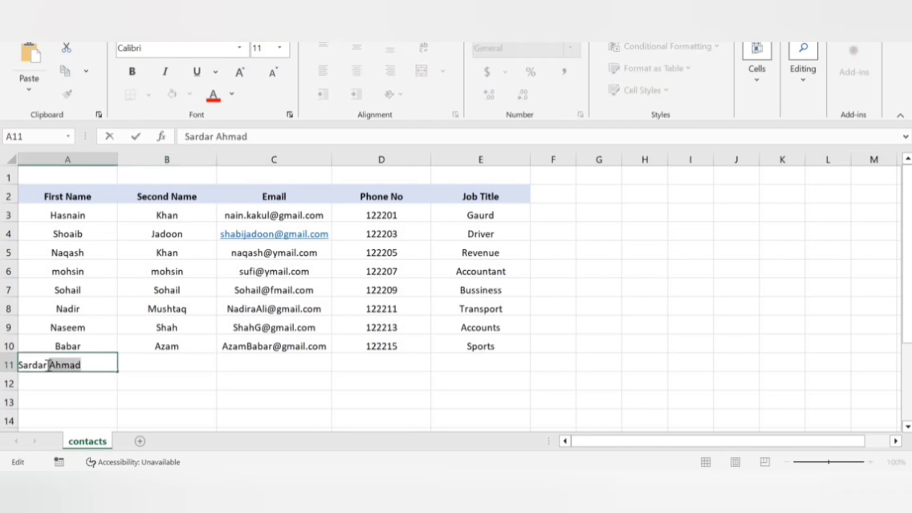
key(ctrl+x)
click(151, 364)
key(ctrl+v)
Fill in the new contact's email, phone number and job title Driving in C11:E11.
click(261, 364)
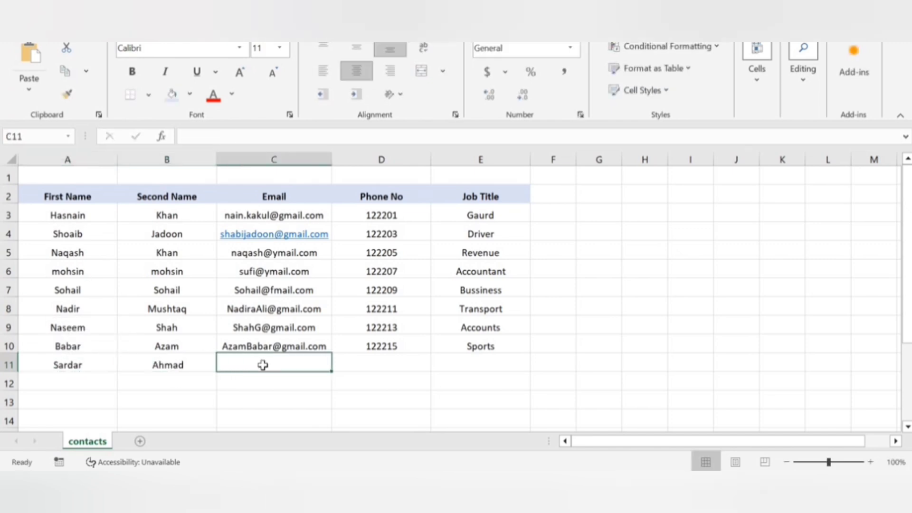
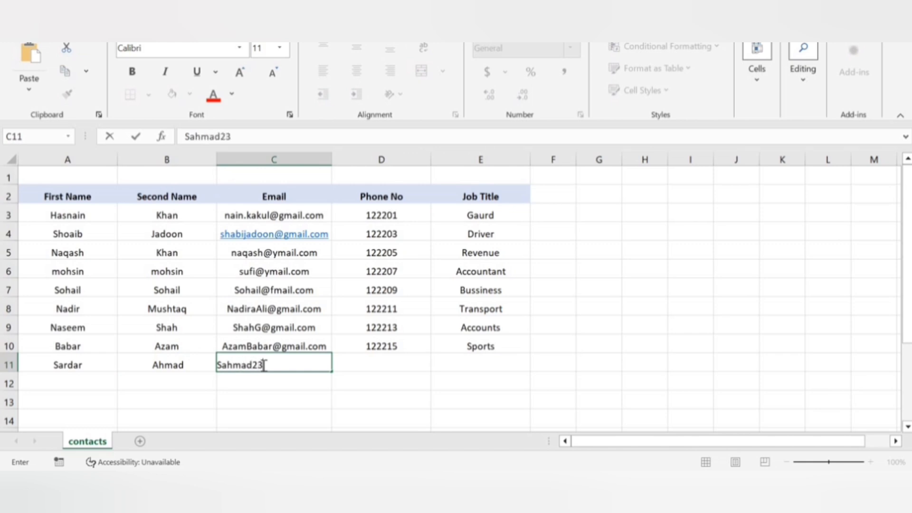
key(Tab)
text(767)
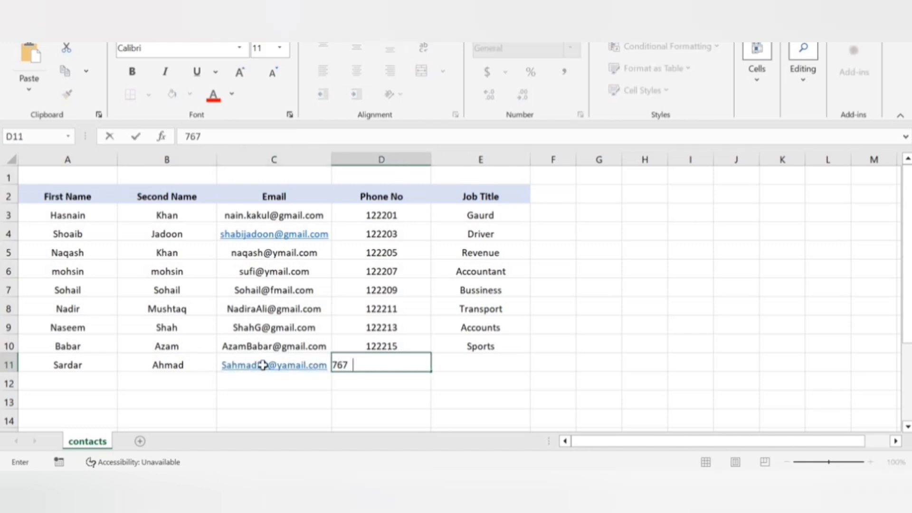
text(65)
key(Tab)
key(Left)
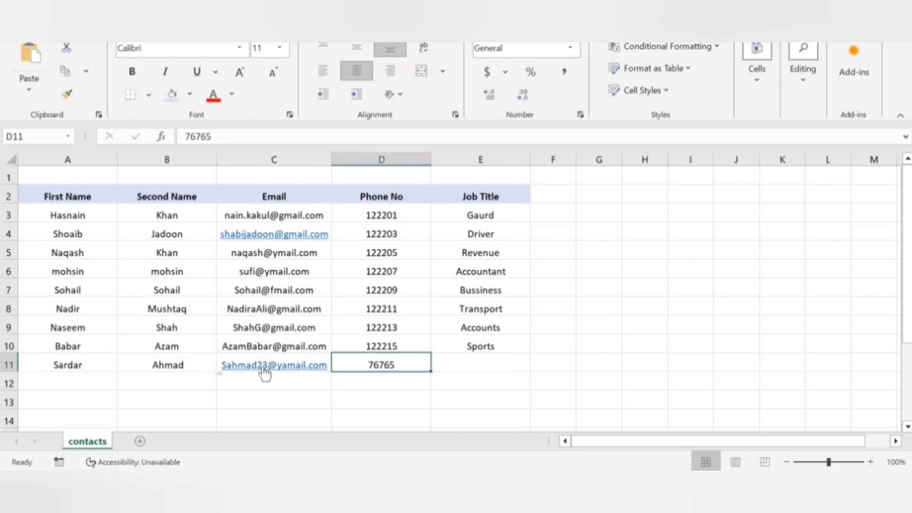
double_click(423, 360)
text(4)
click(466, 362)
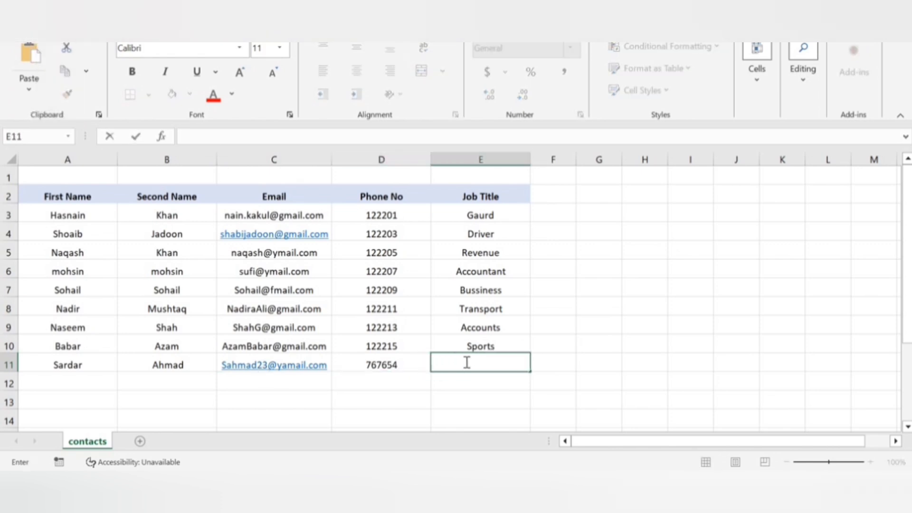
text(Driving)
key(Return)
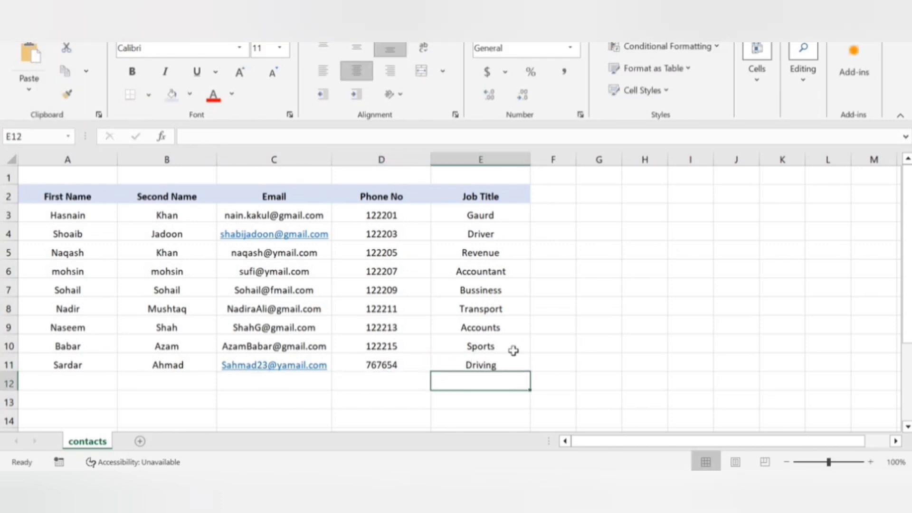
key(Left)
key(Left)
key(Left)
key(Left)
Select header row A2:E2 and open the data Form from the Developer tab.
click(67, 198)
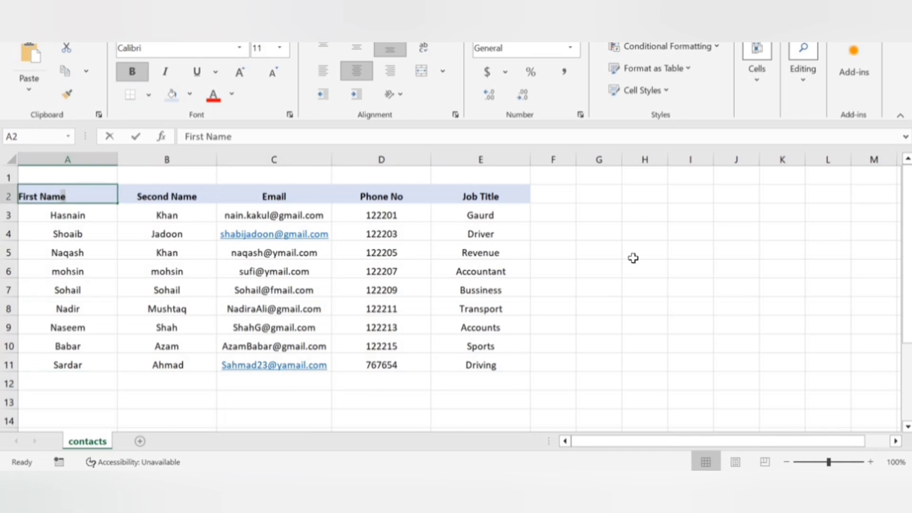
click(633, 259)
drag(67, 196, 481, 196)
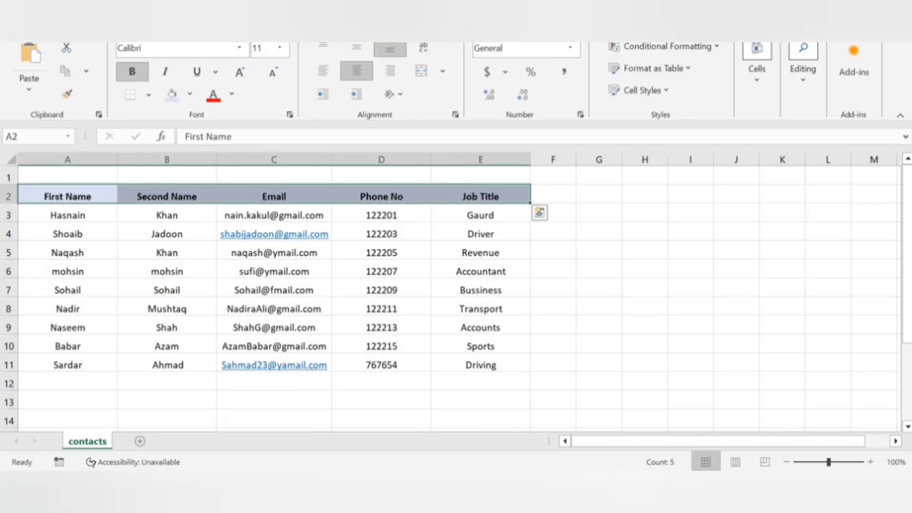
click(327, 30)
click(773, 62)
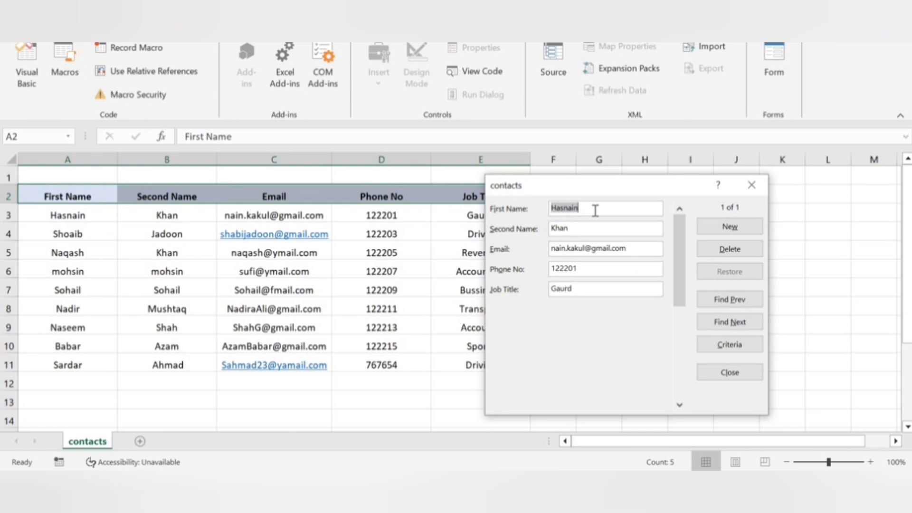
In the form, change the first record's first name, second name and email, and save.
key(Tab)
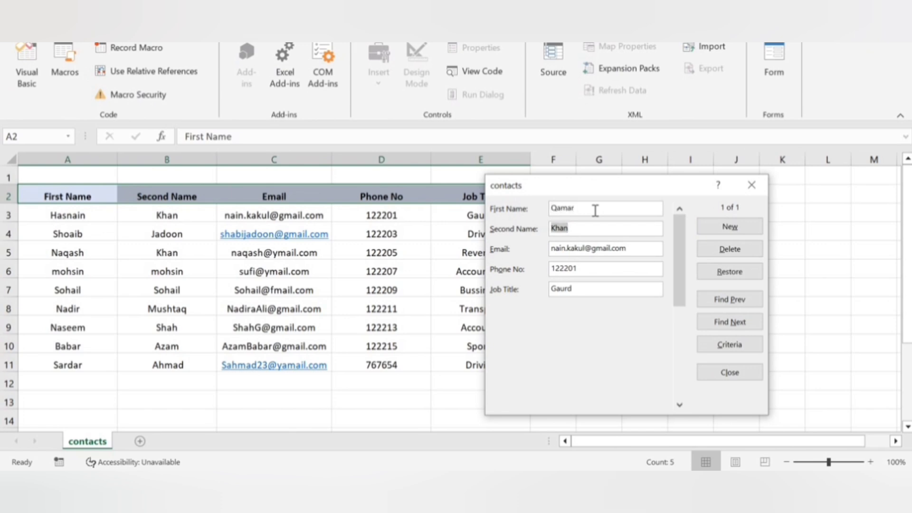
key(Tab)
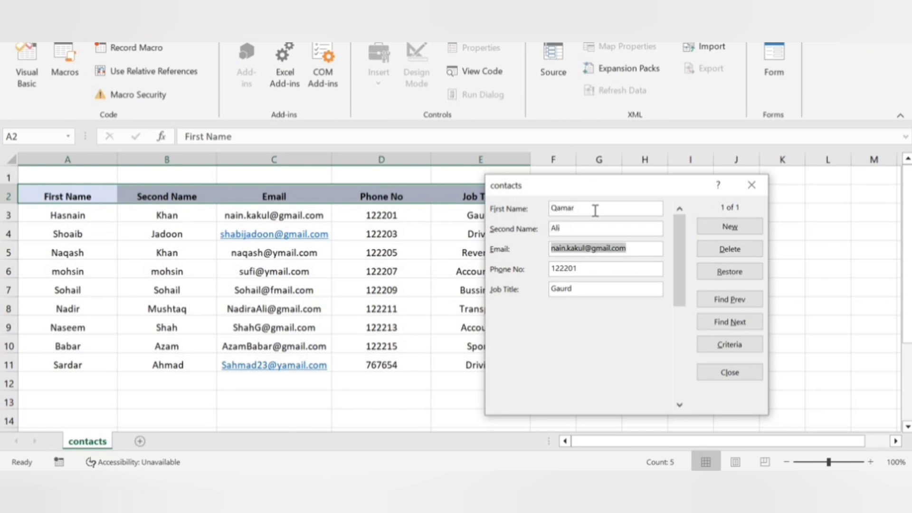
key(Left)
key(Left)
text(45)
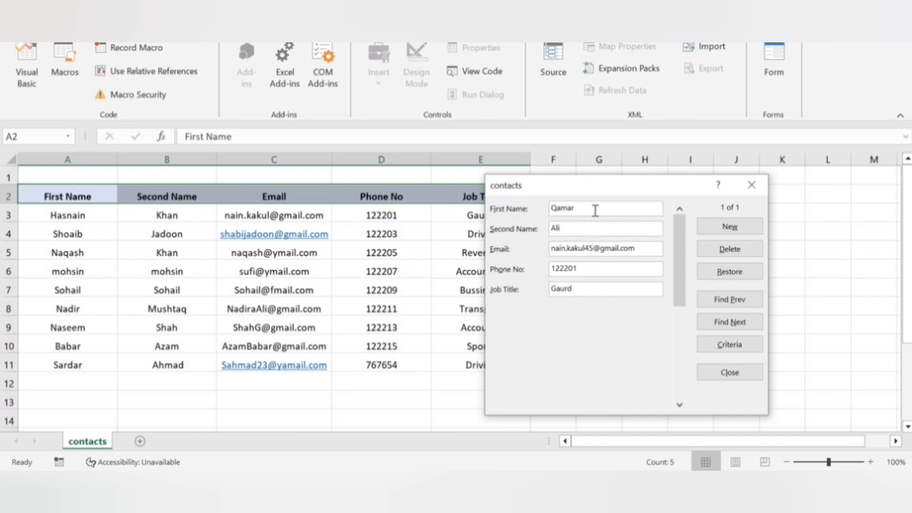
key(Return)
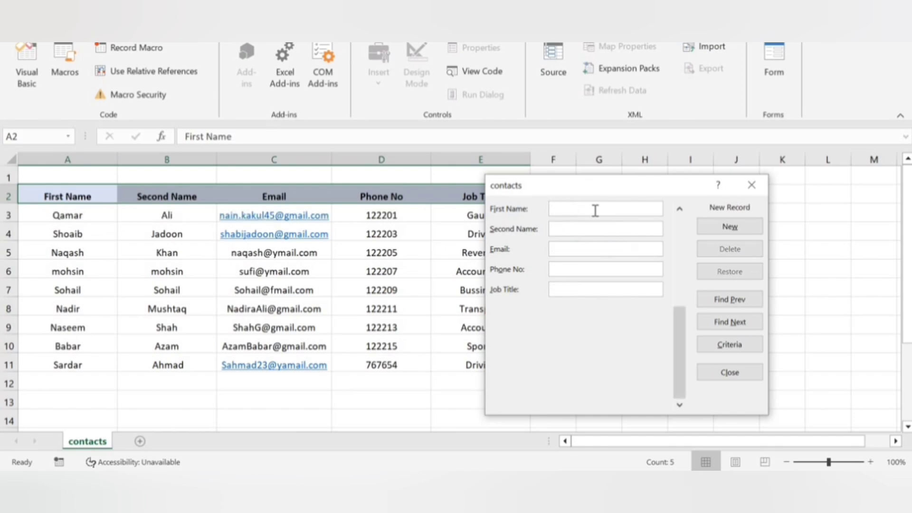